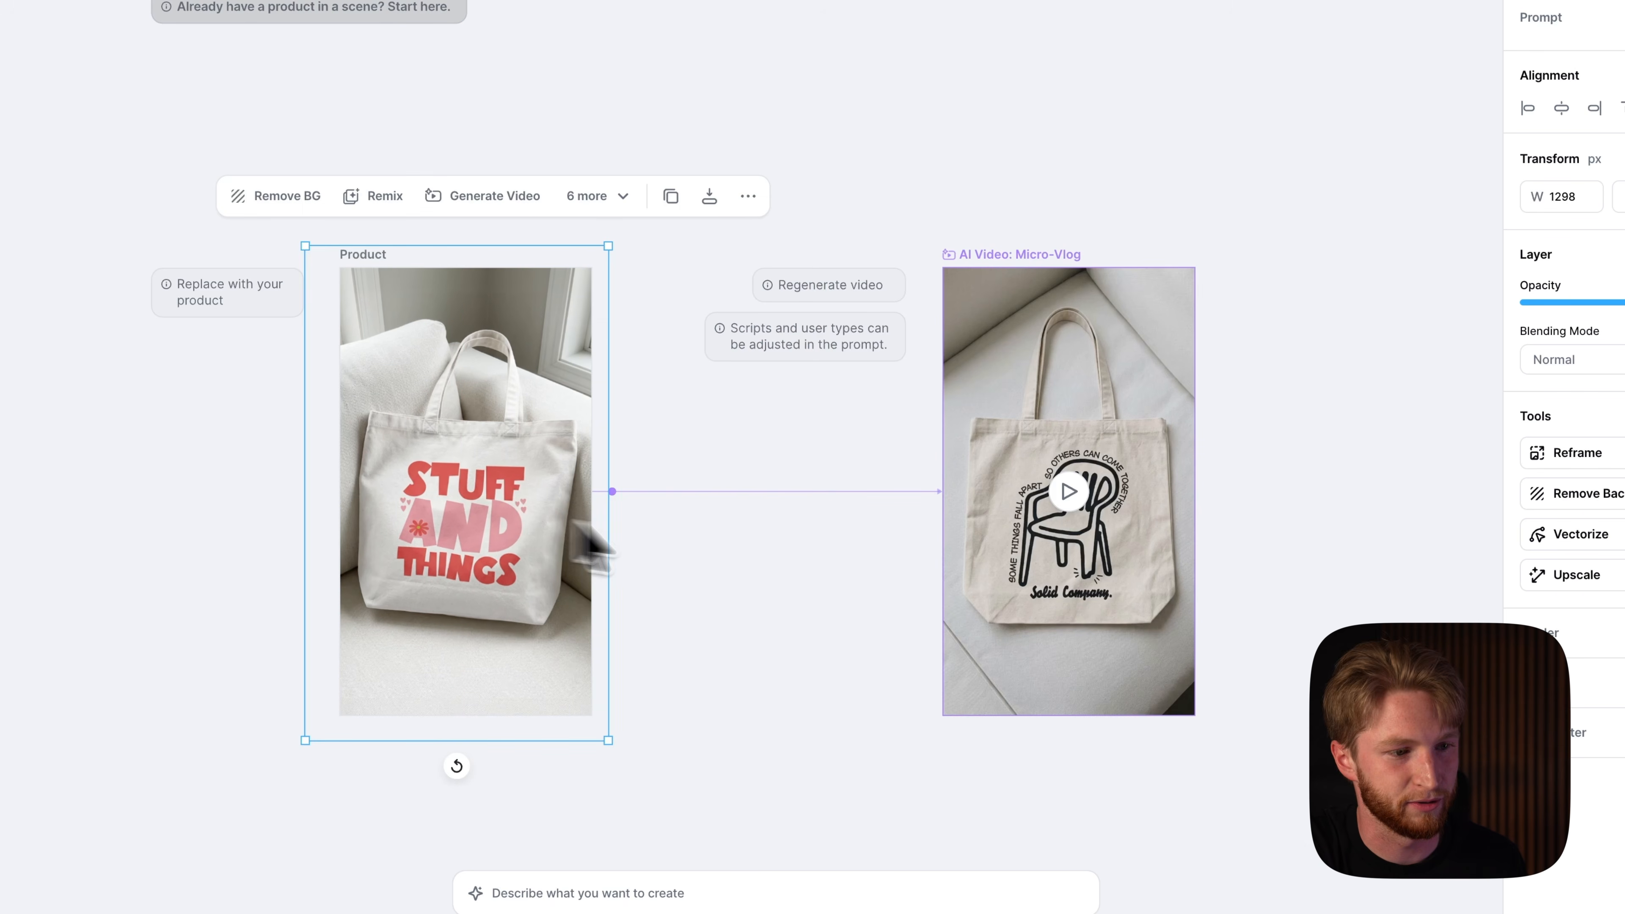
Step: Regenerate the Micro-Vlog AI video that is linked to the tote bag image on the Product board
left_click(782, 554)
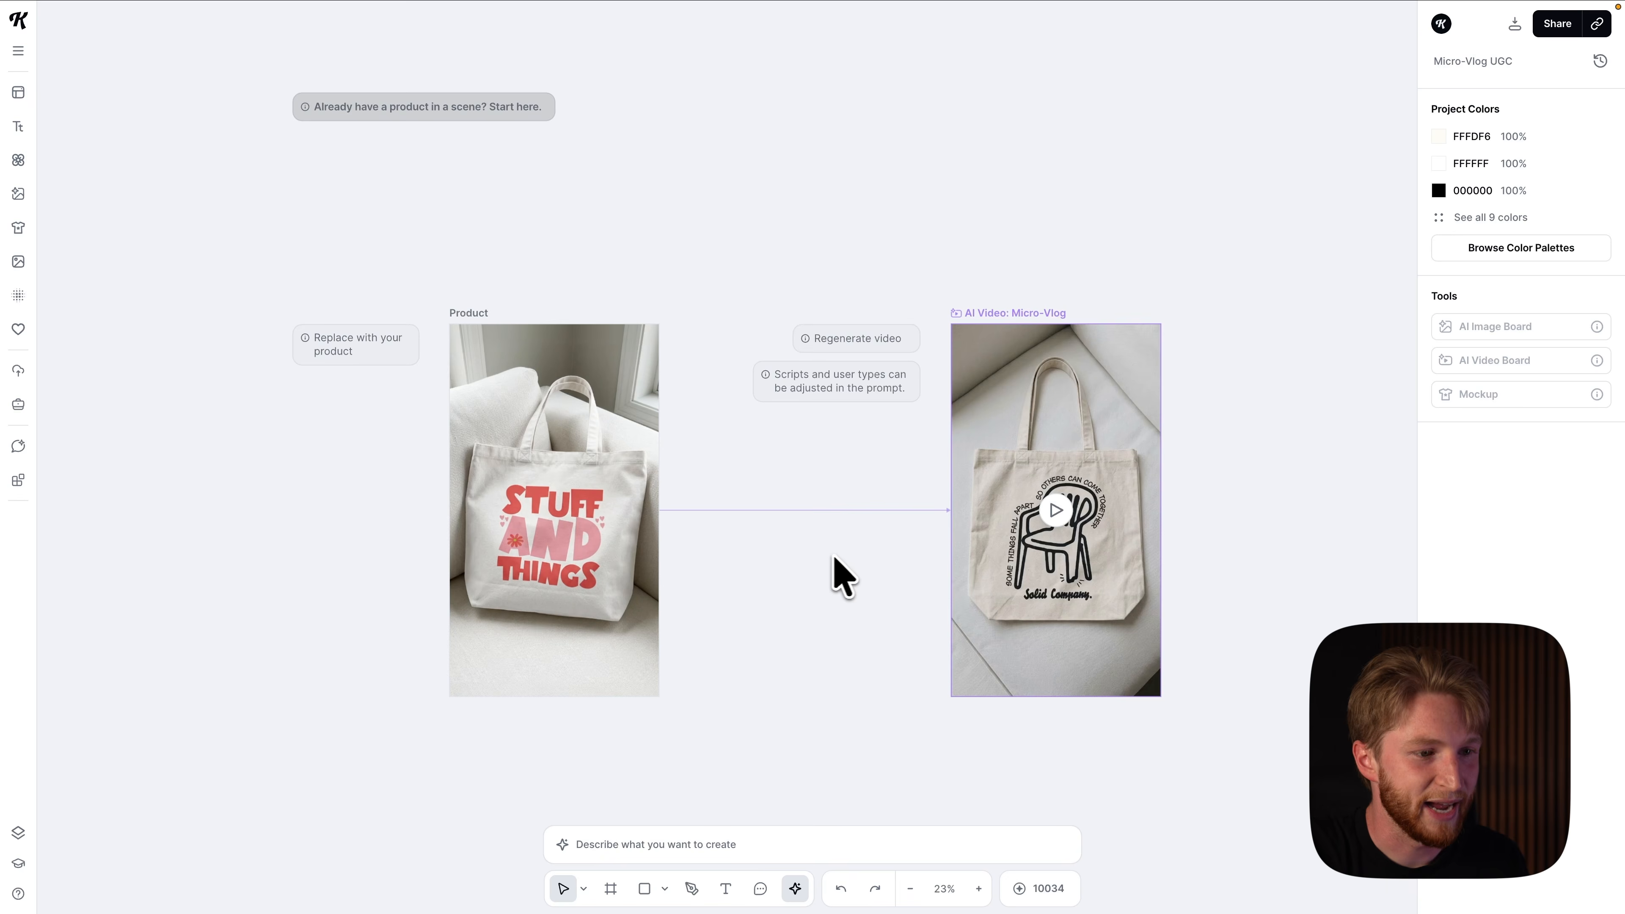
left_click_drag(861, 557, 808, 558)
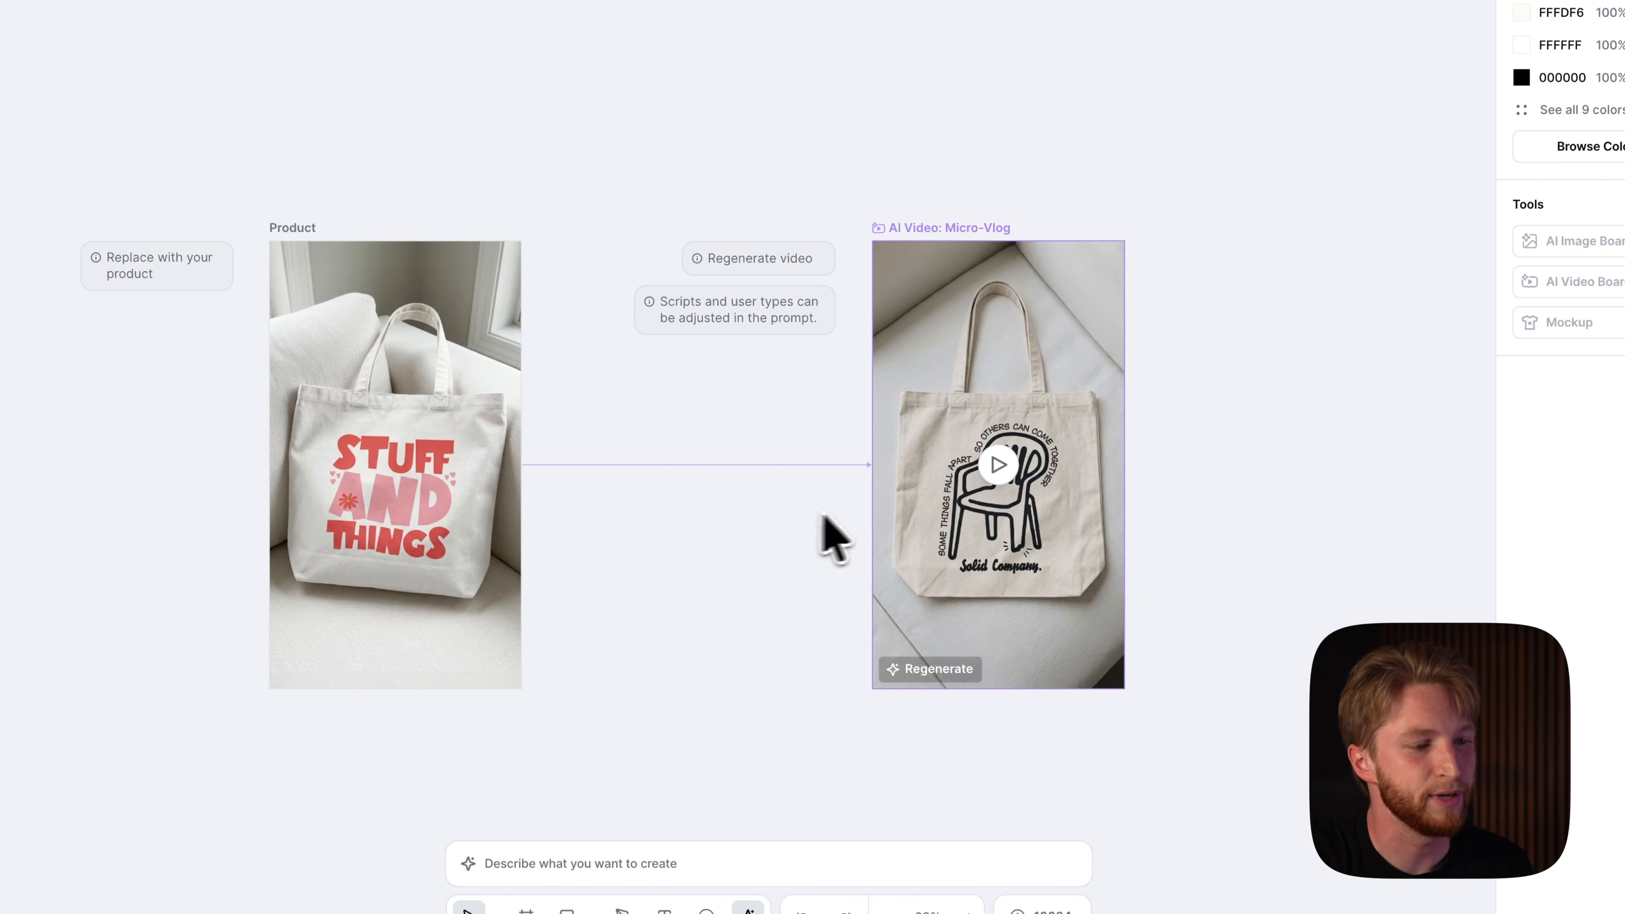
left_click(935, 670)
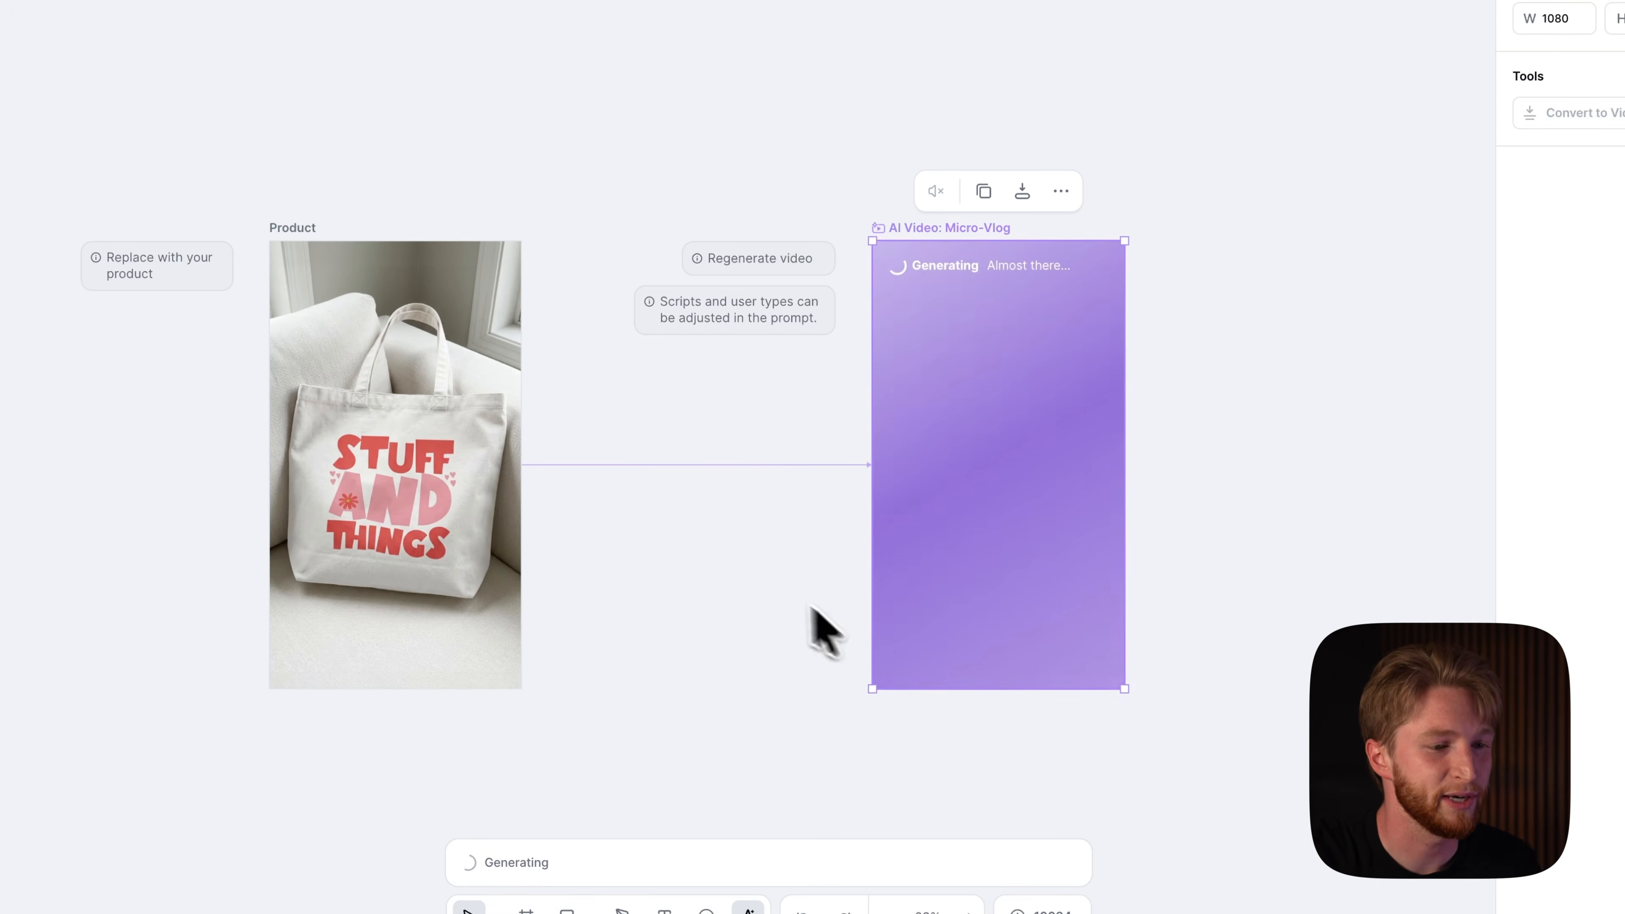
left_click(762, 580)
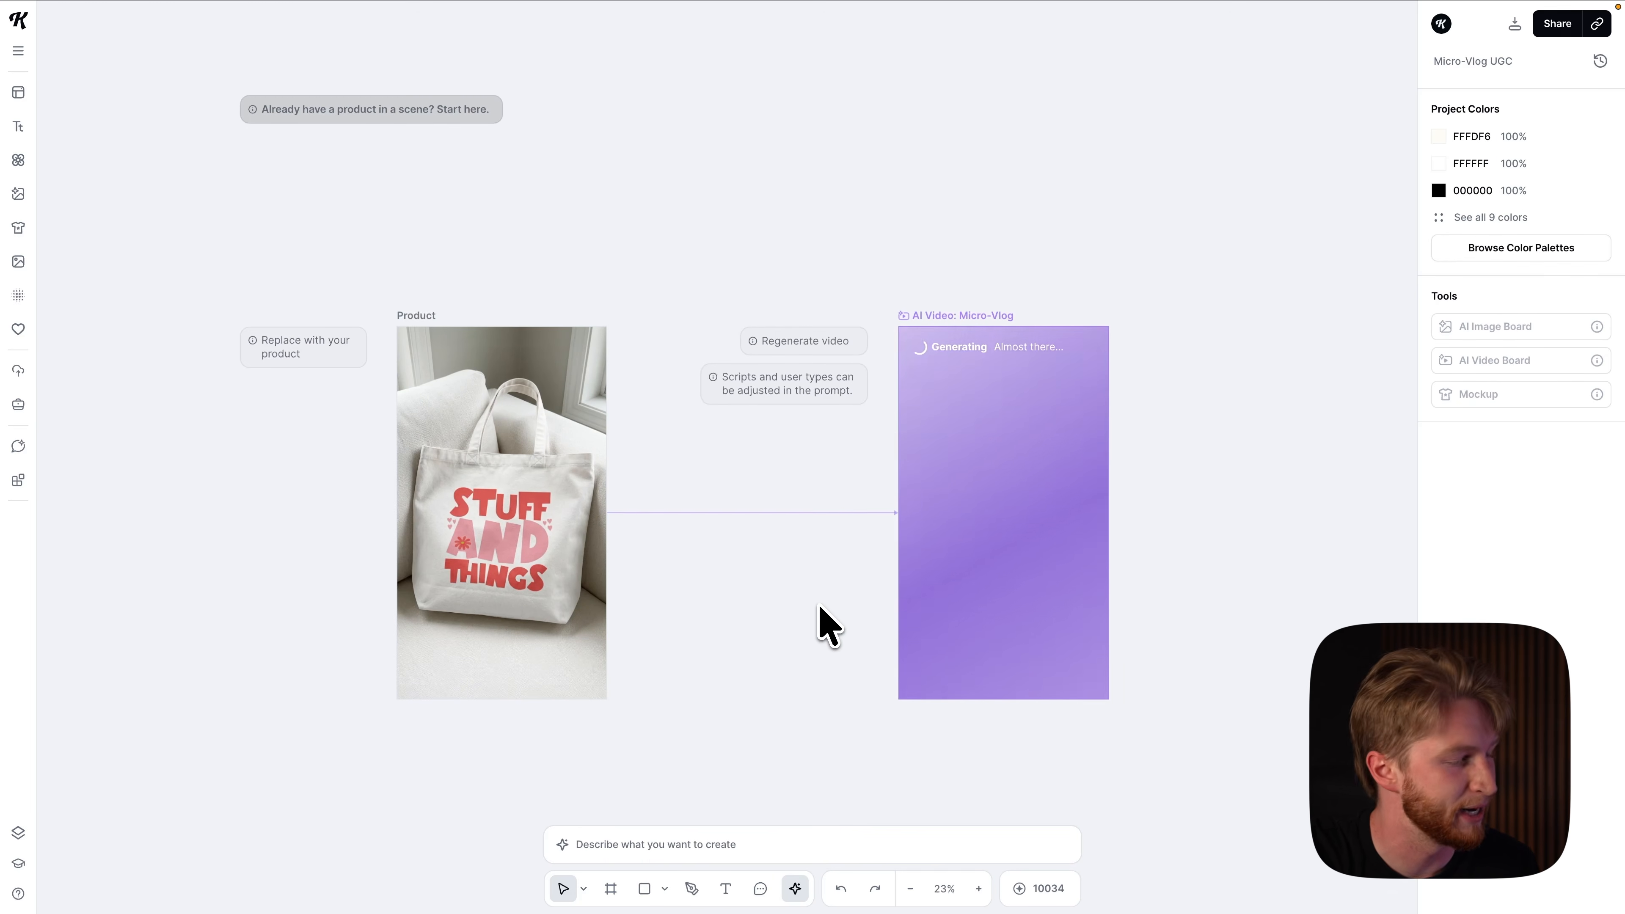
Step: Examine the workflow for placing a product in a scene, from the Design and Product Image boards to the scene and video boards
scroll(775, 544, "right", 10)
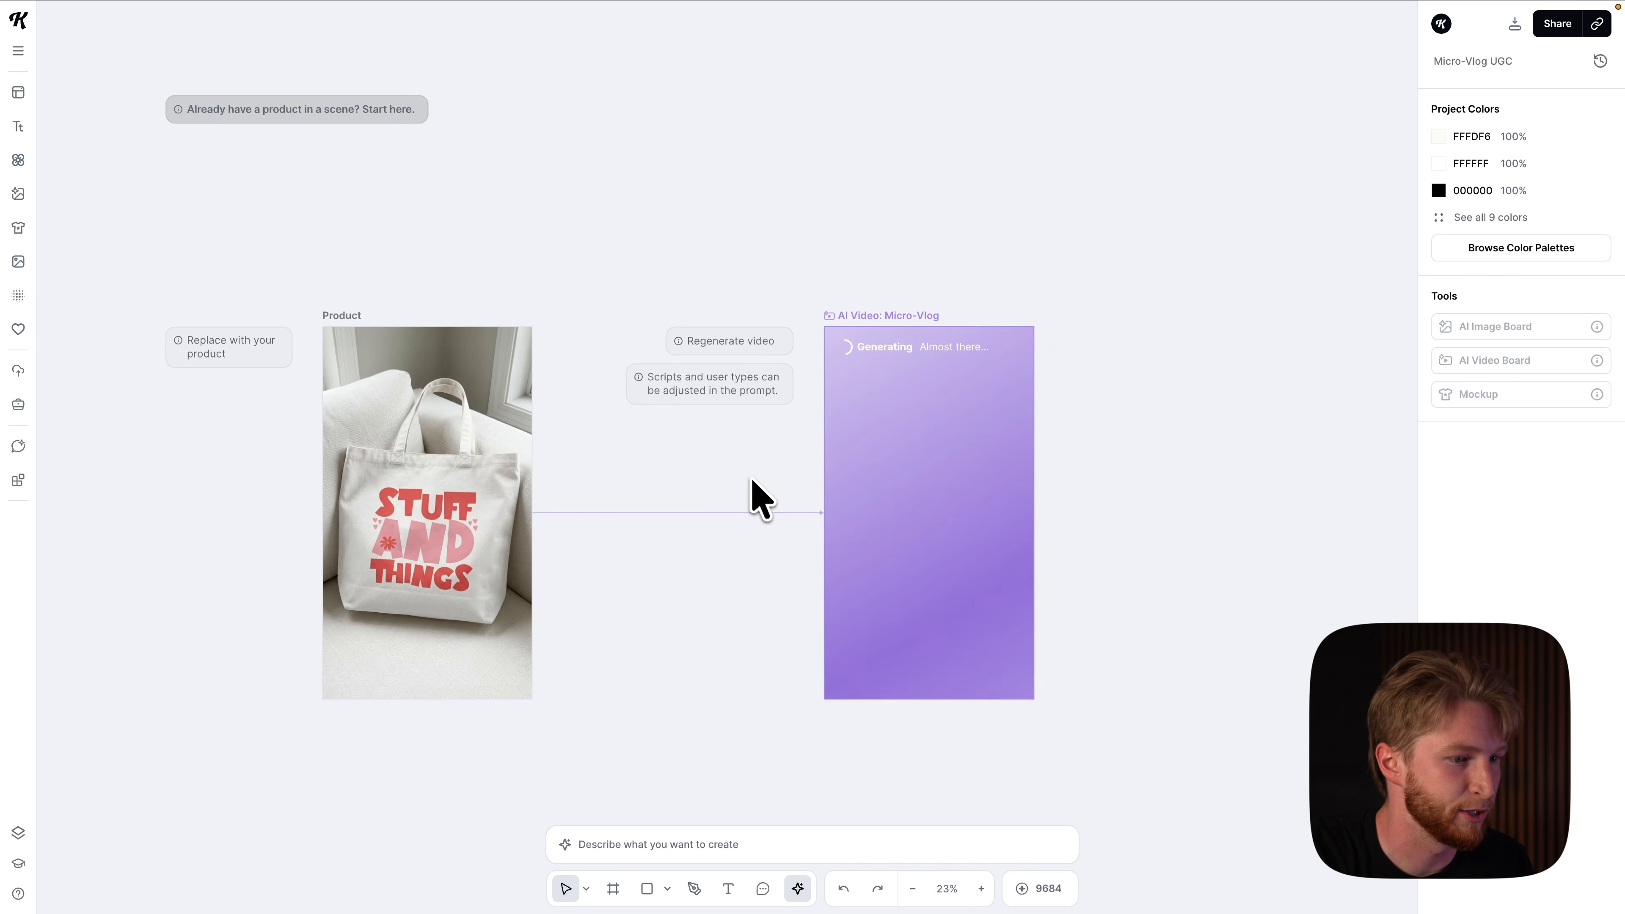
scroll(758, 494, "right", 10)
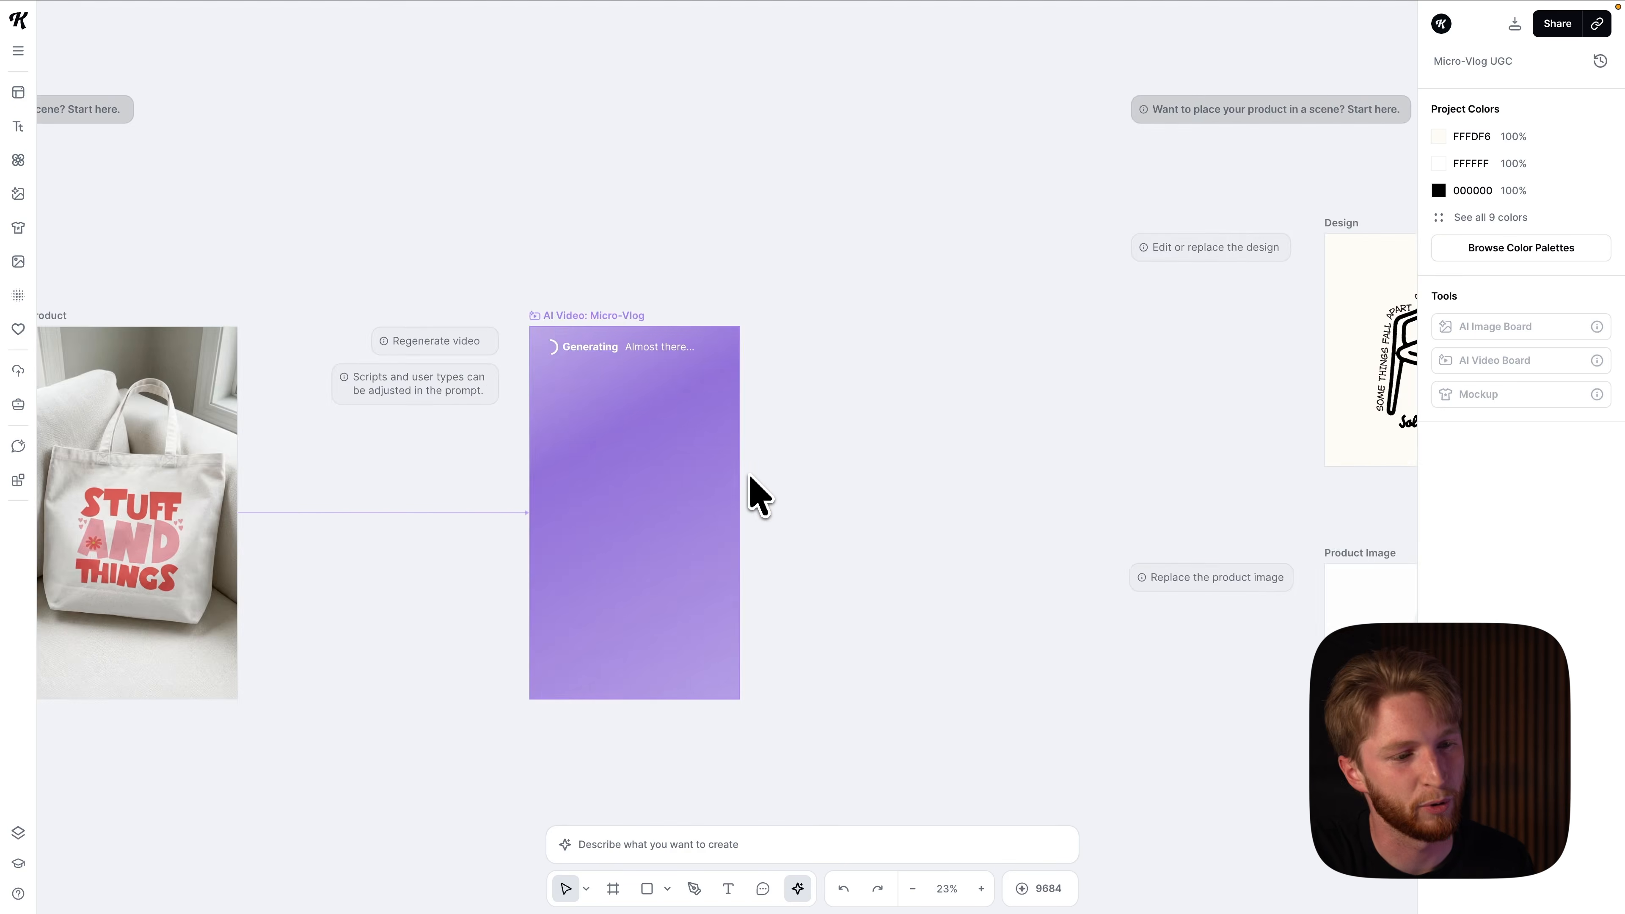
scroll(749, 475, "right", 5)
scroll(749, 475, "left", 6)
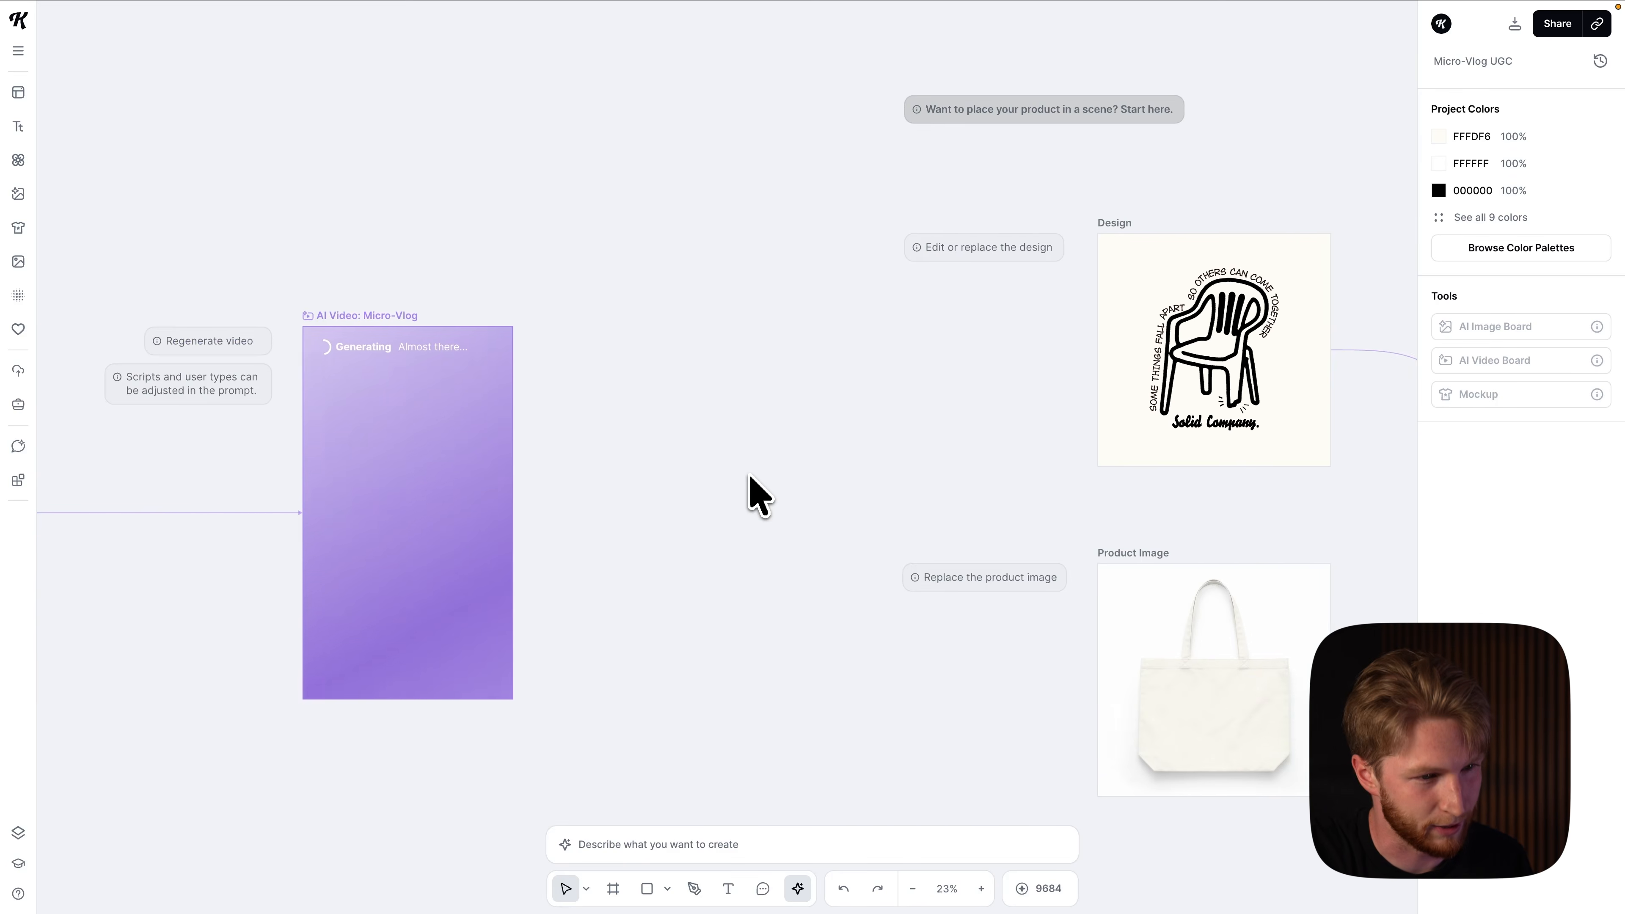
scroll(750, 476, "right", 3)
scroll(750, 475, "right", 3)
scroll(750, 475, "left", 4)
scroll(749, 476, "up", 2)
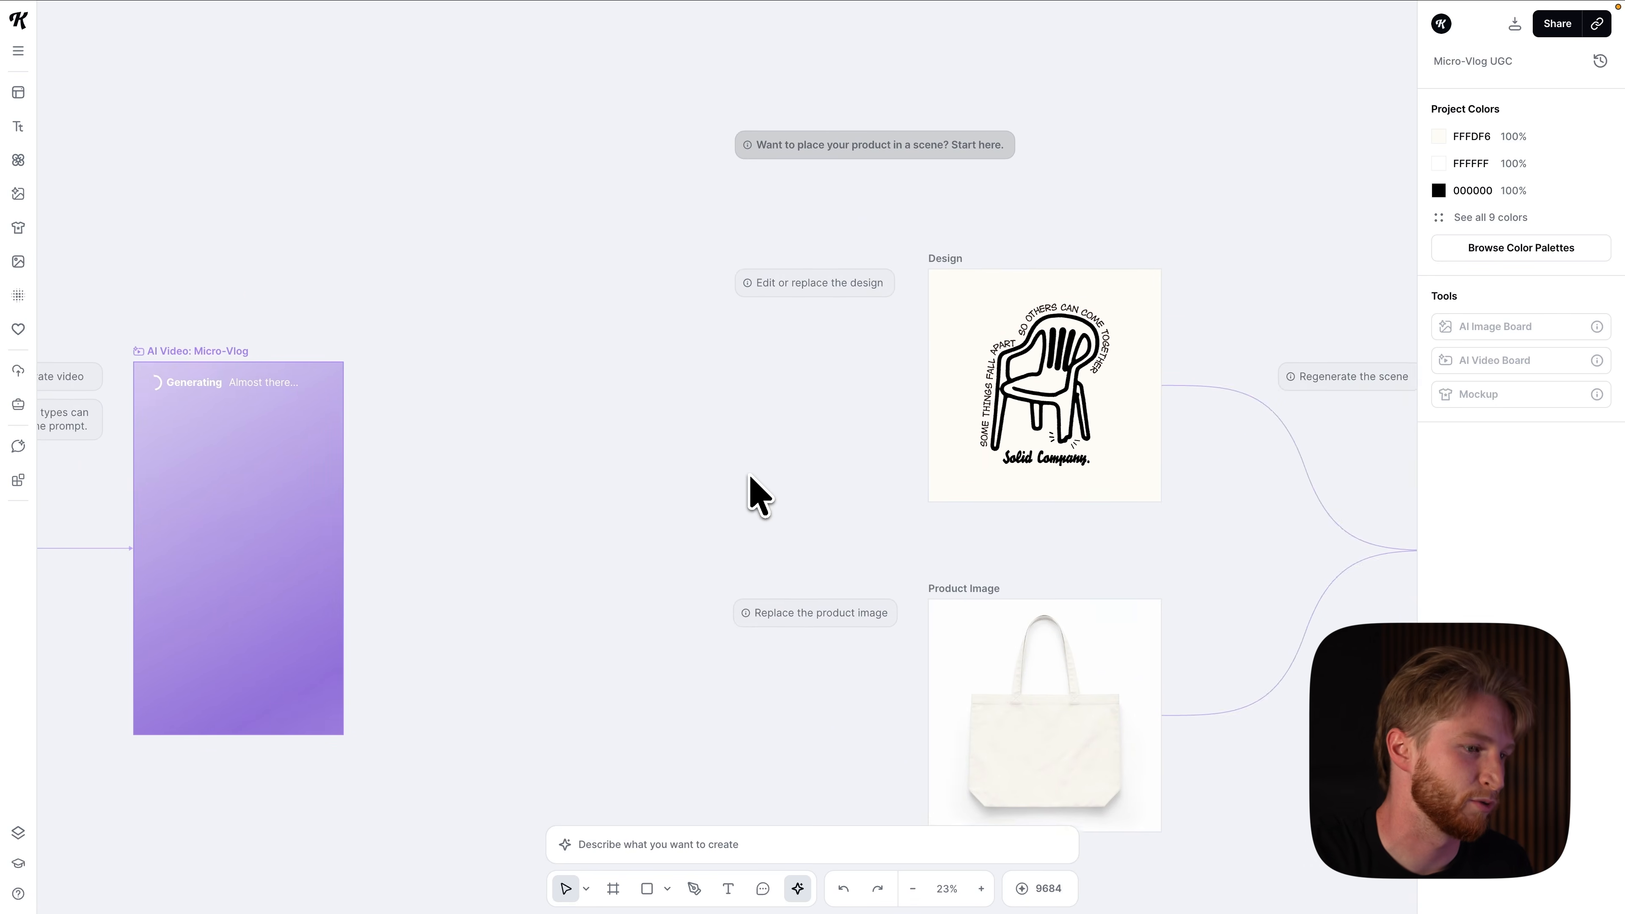
scroll(750, 476, "down", 3)
left_click_drag(780, 449, 660, 508)
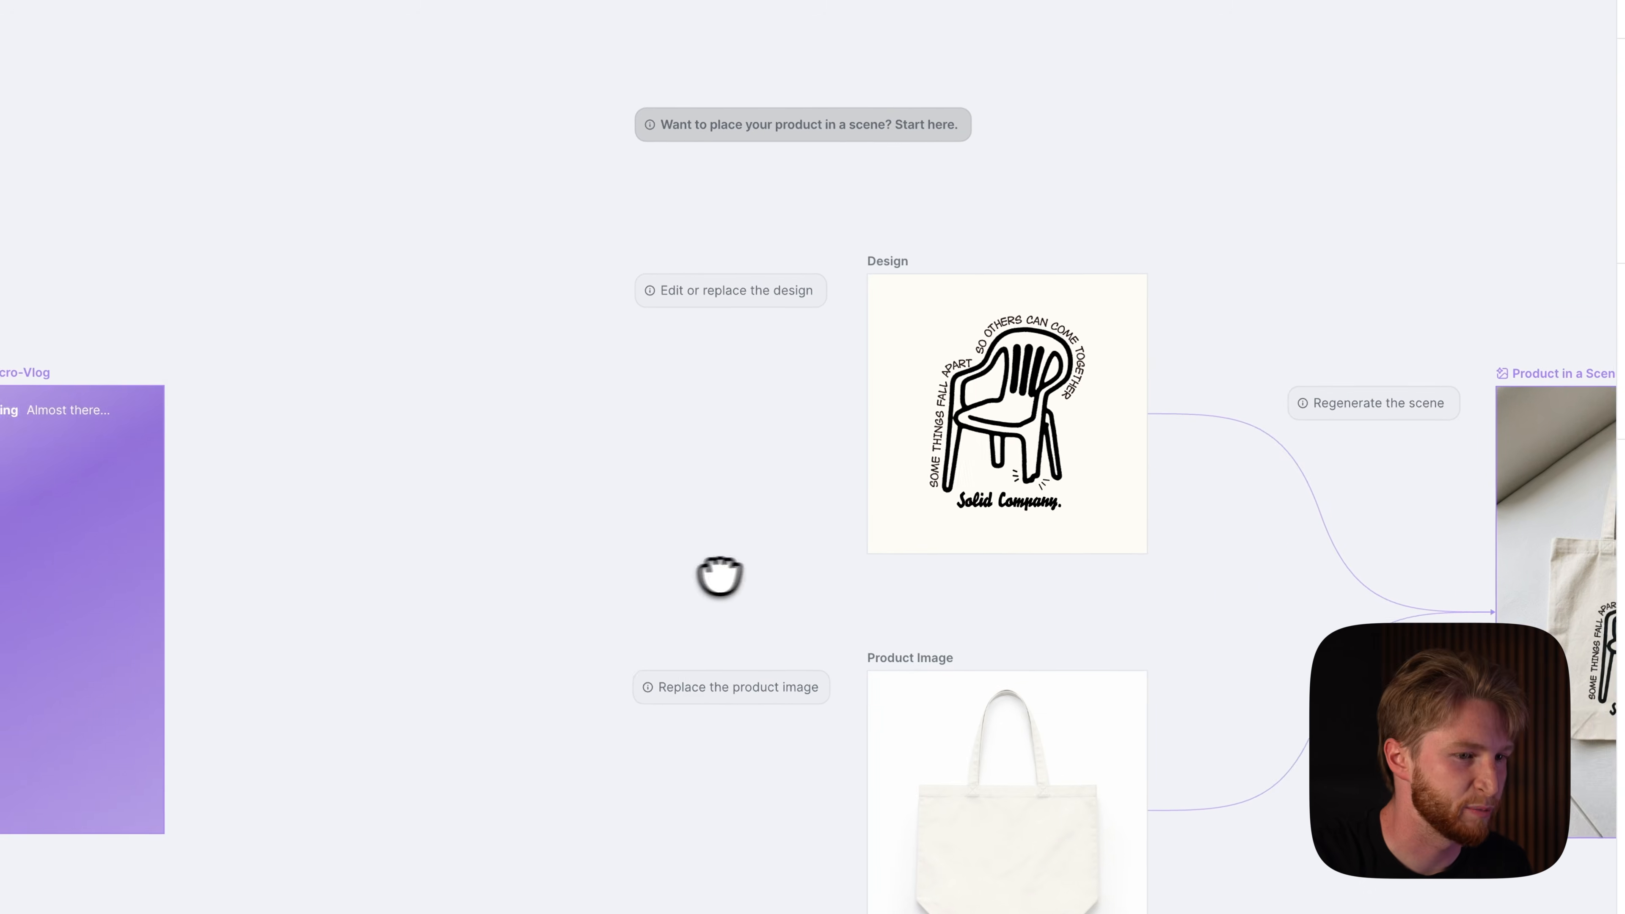
left_click_drag(805, 537, 266, 526)
left_click_drag(641, 528, 711, 526)
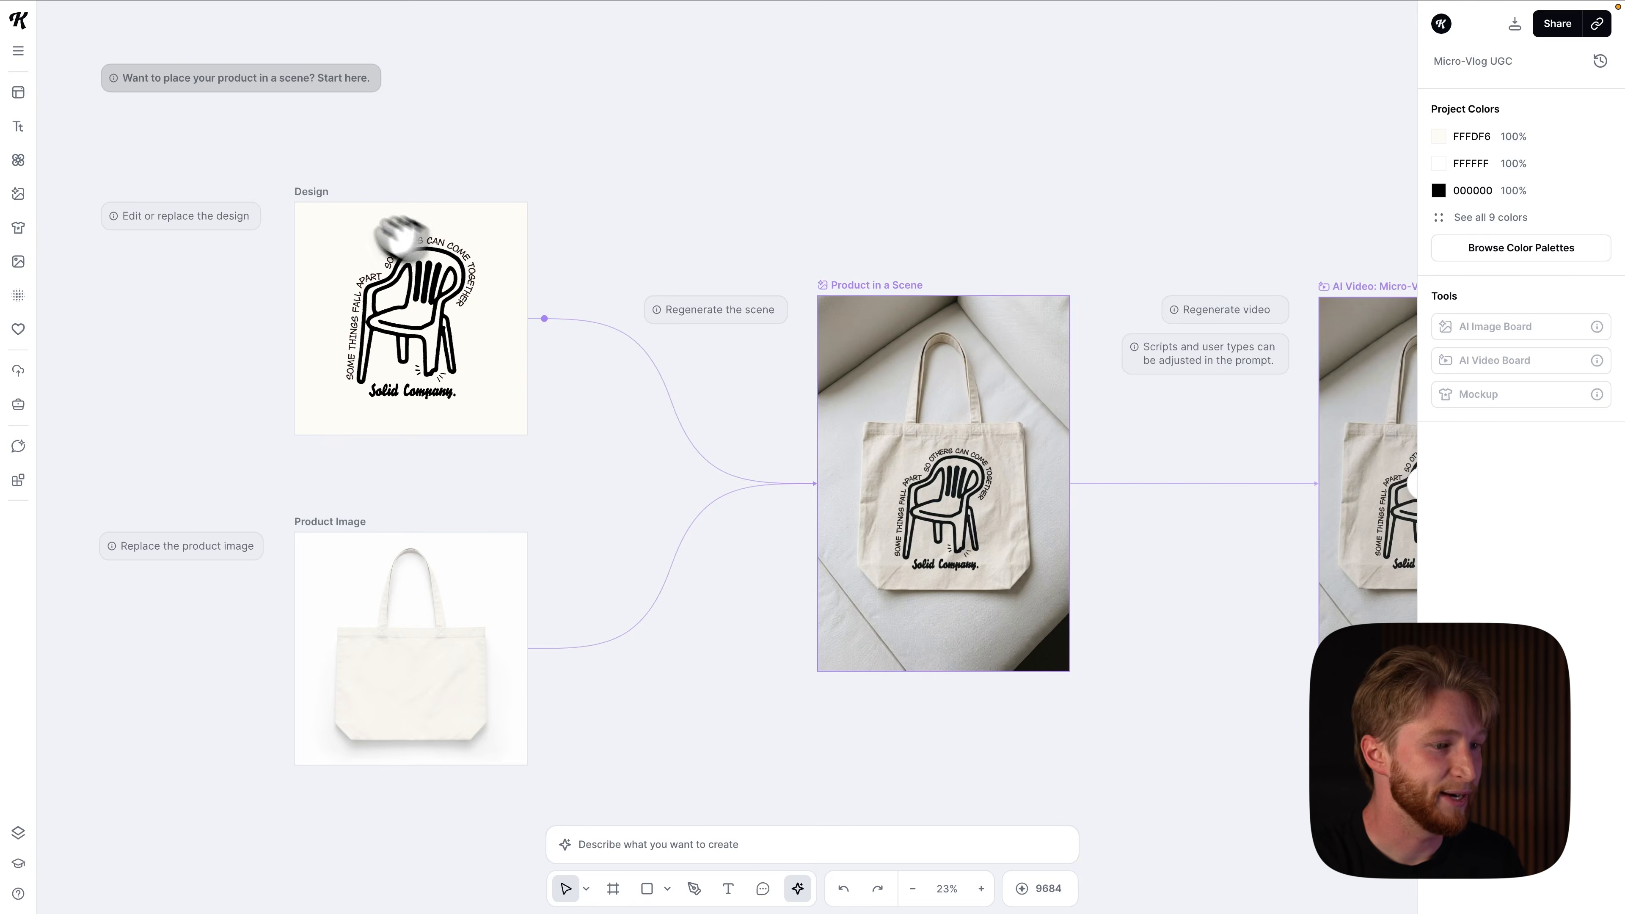
left_click(326, 211)
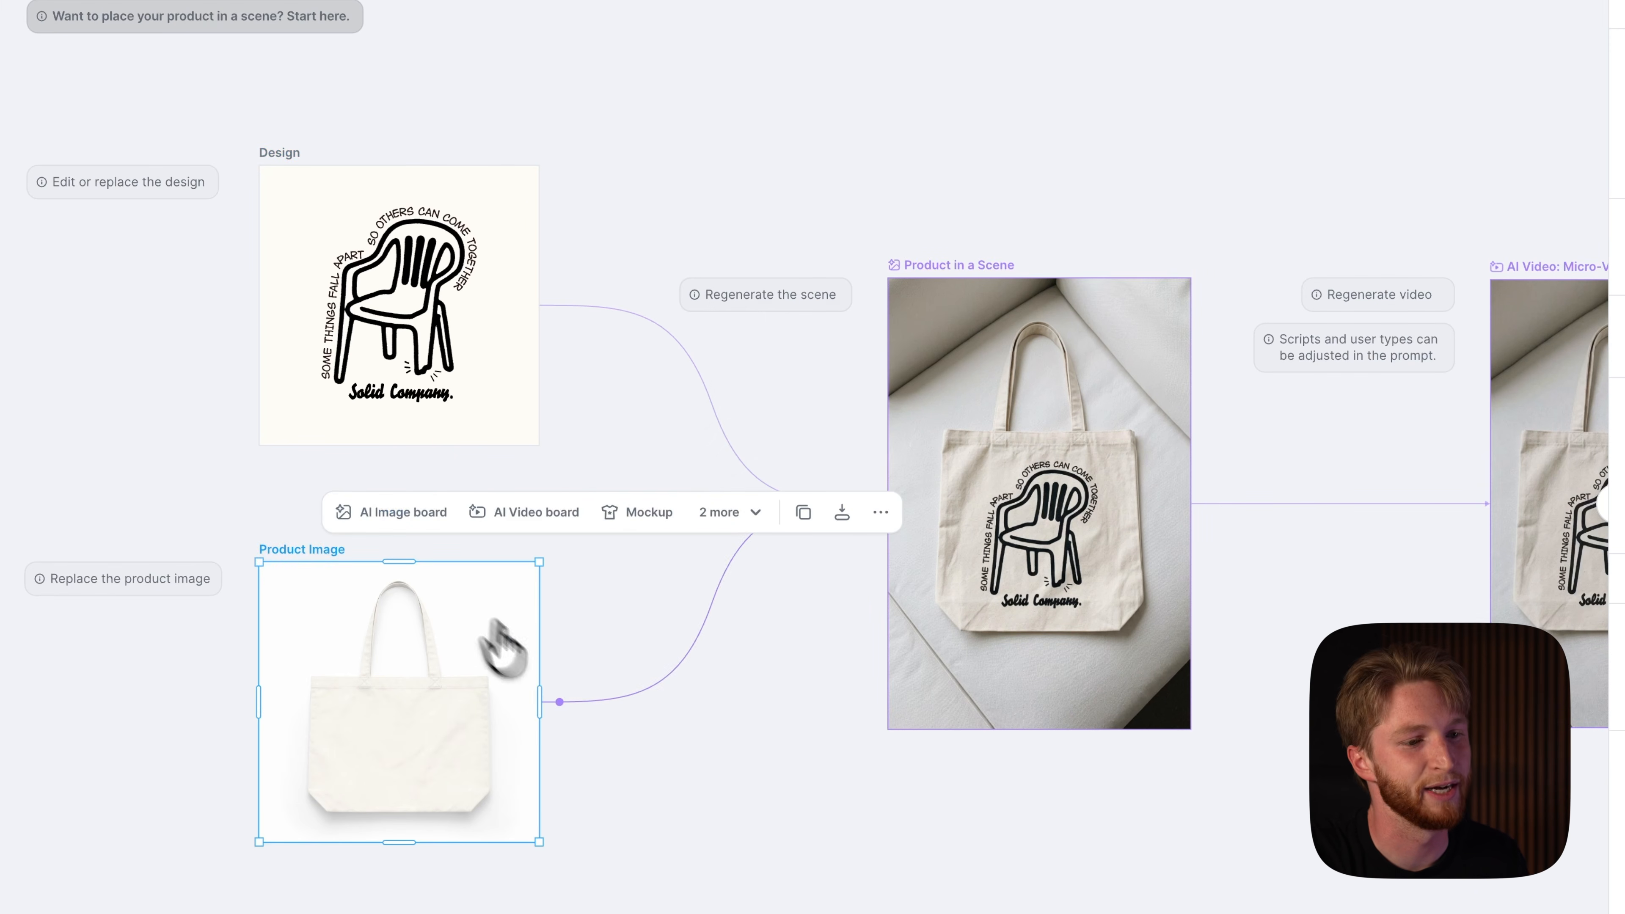
left_click(611, 456)
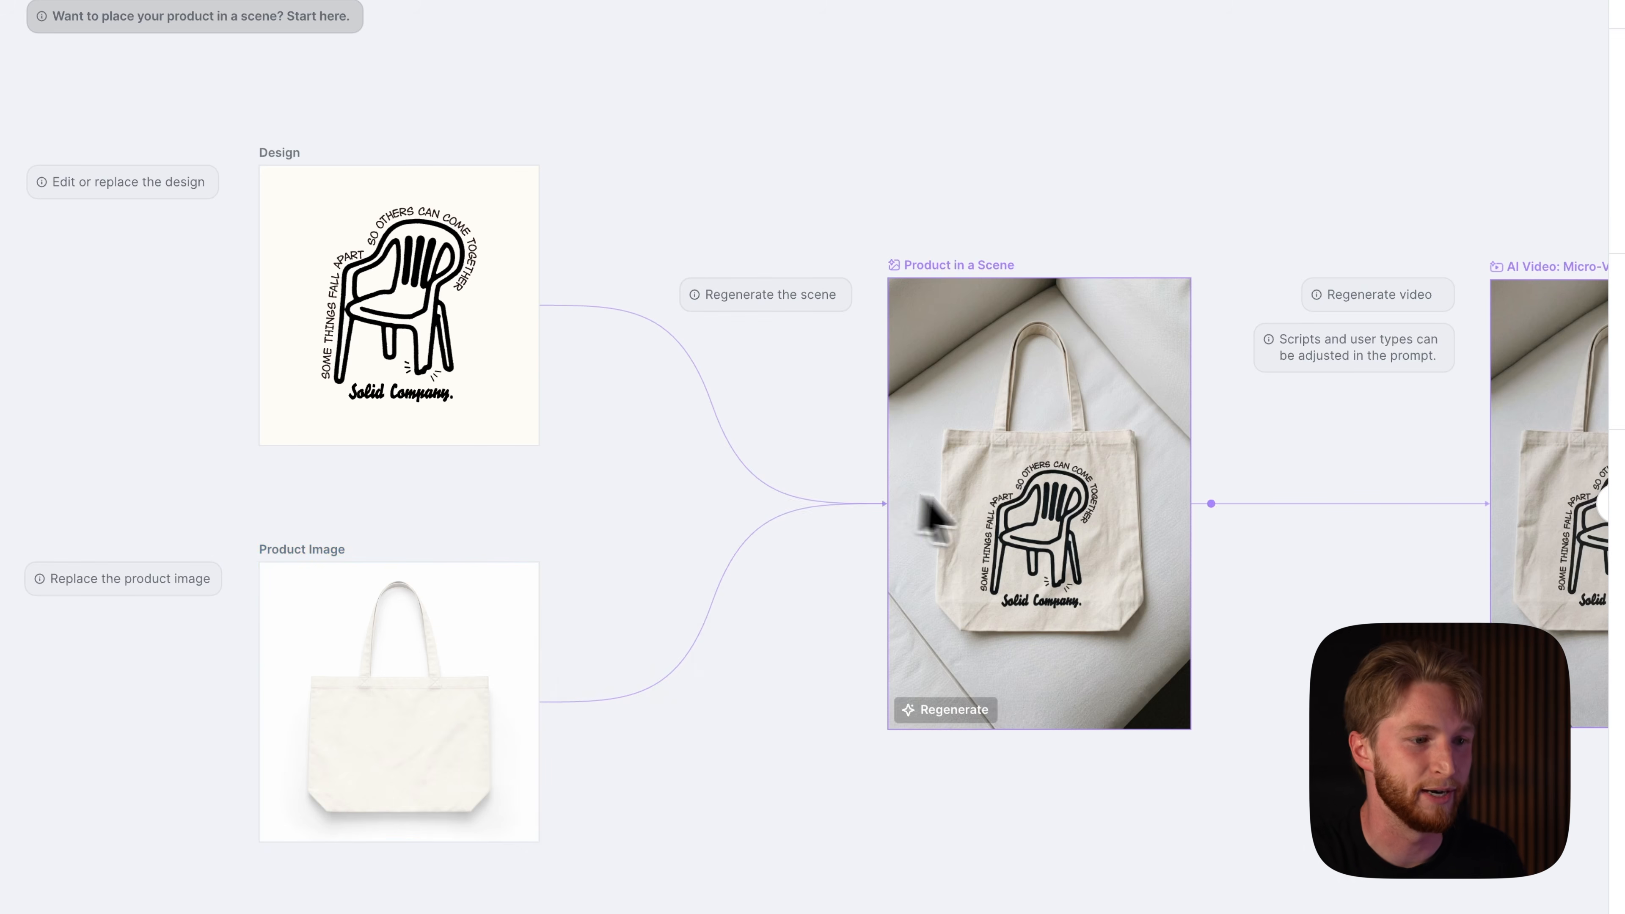
scroll(1006, 503, "right", 10)
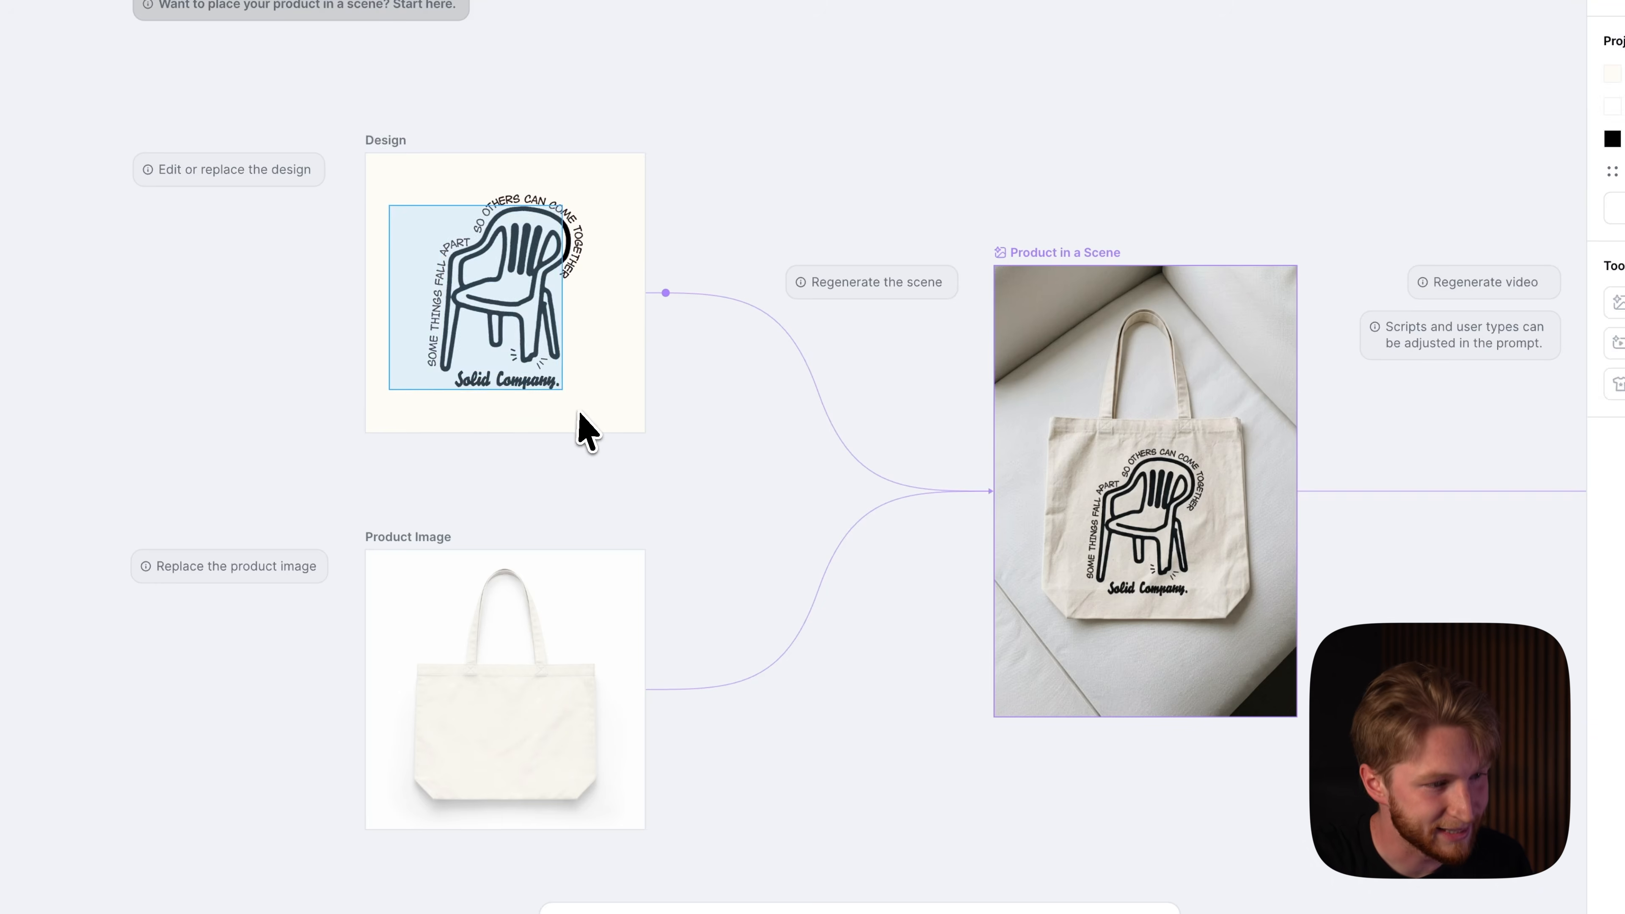
Step: Replace the chair artwork on the Design board with a scaled-down, centred "Stuff and Things" graphic and regenerate the Product in a Scene image
left_click(580, 424)
left_click_drag(580, 424, 546, 293)
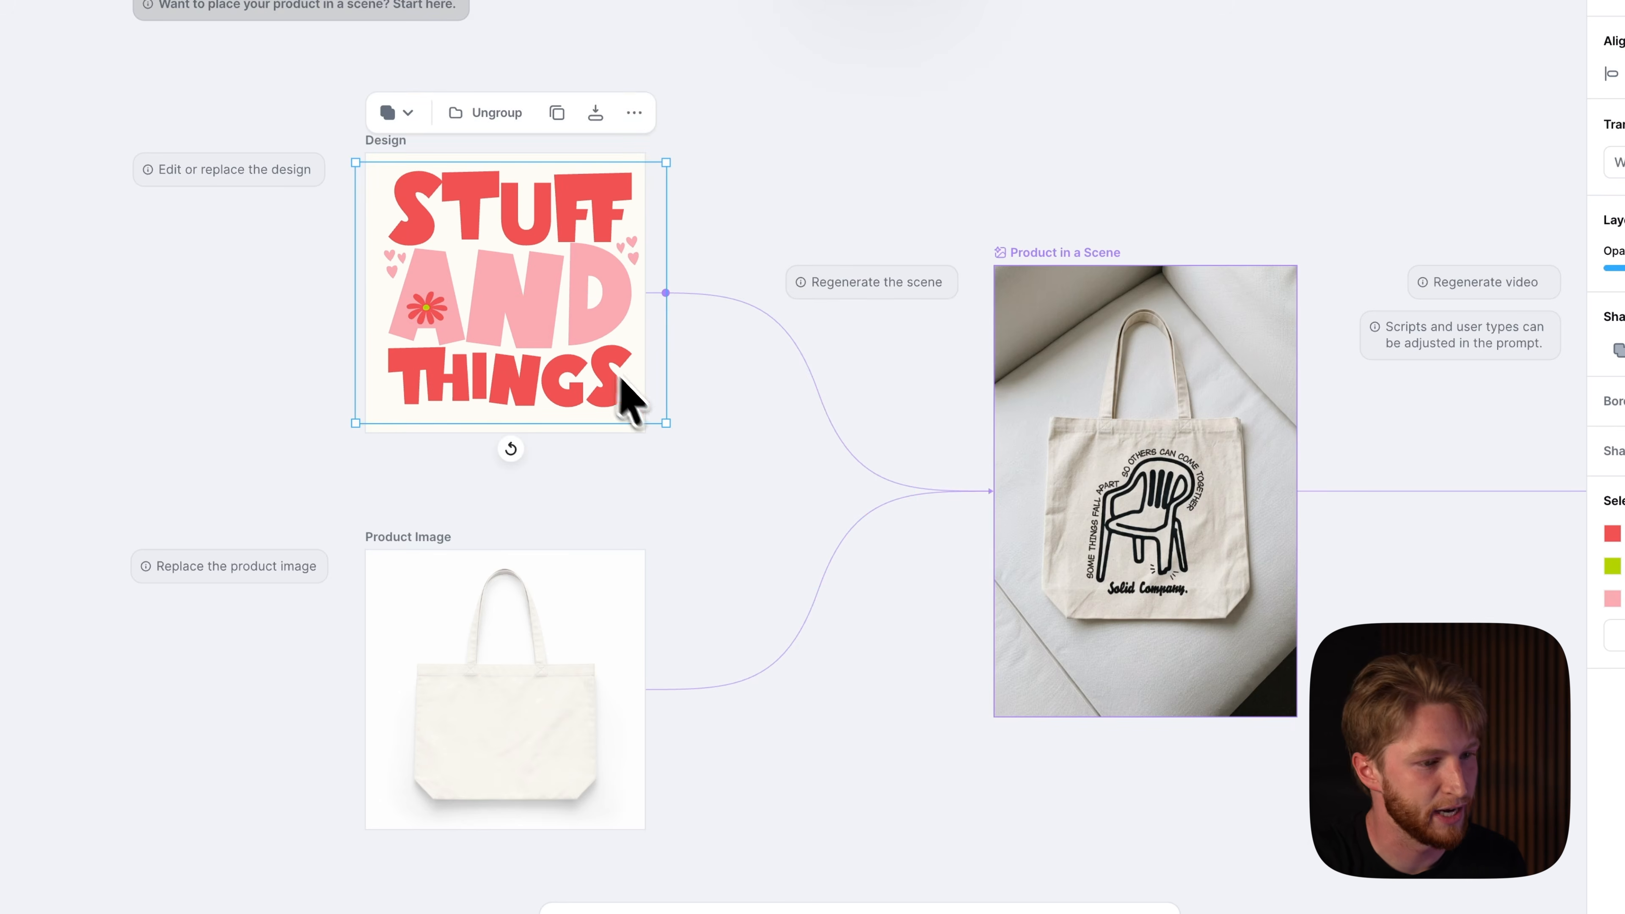
left_click_drag(664, 422, 553, 325)
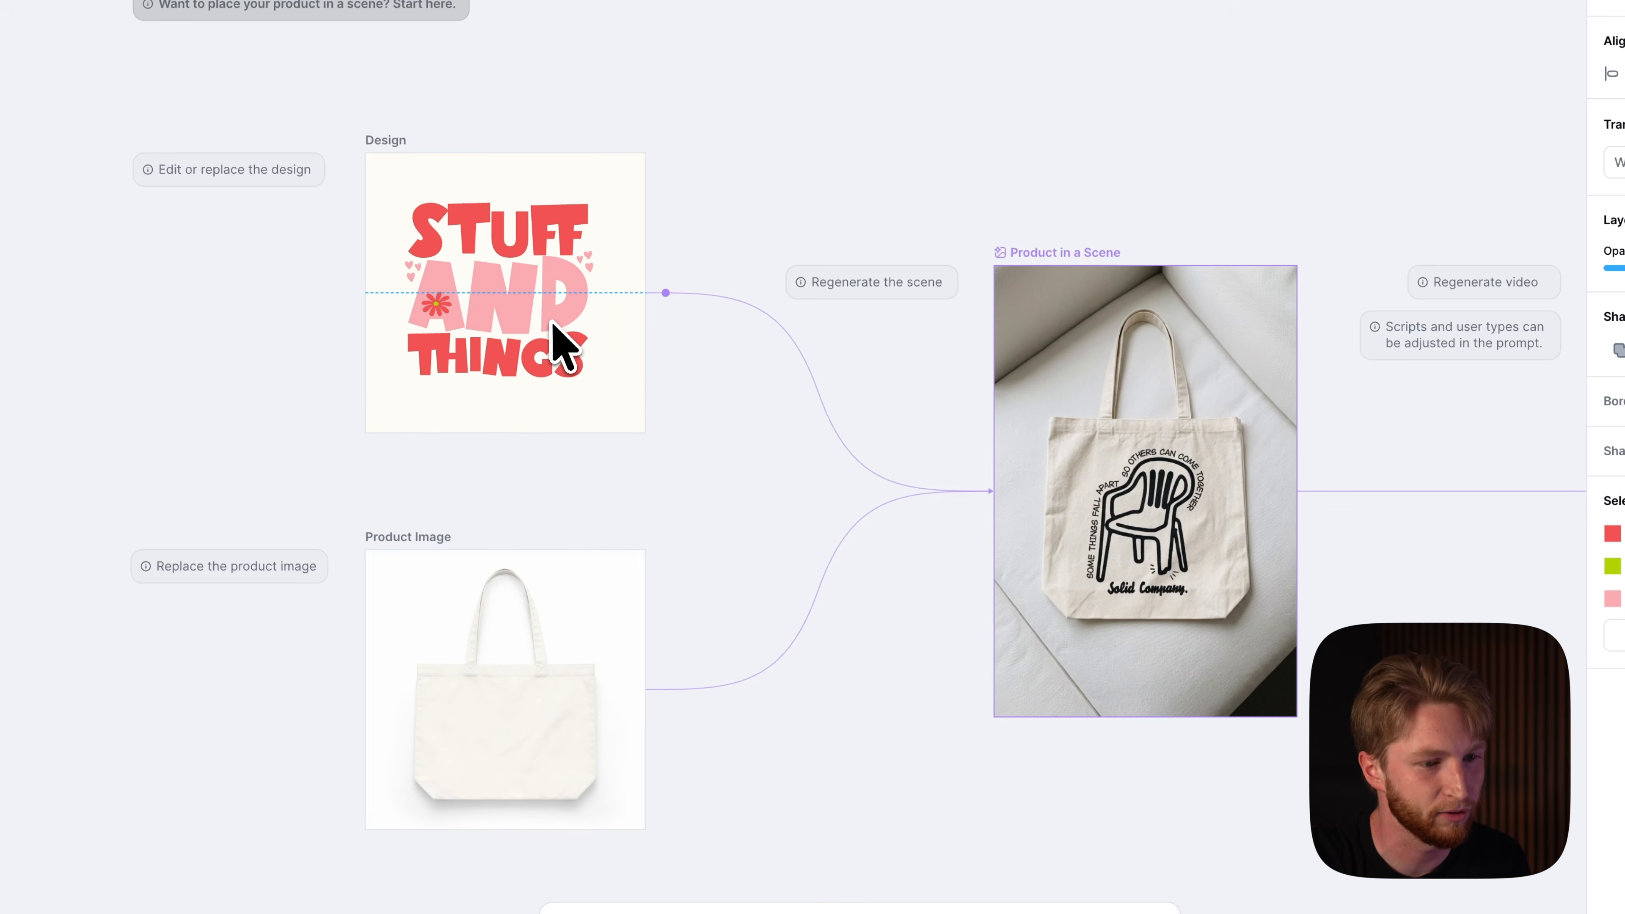
left_click(1051, 697)
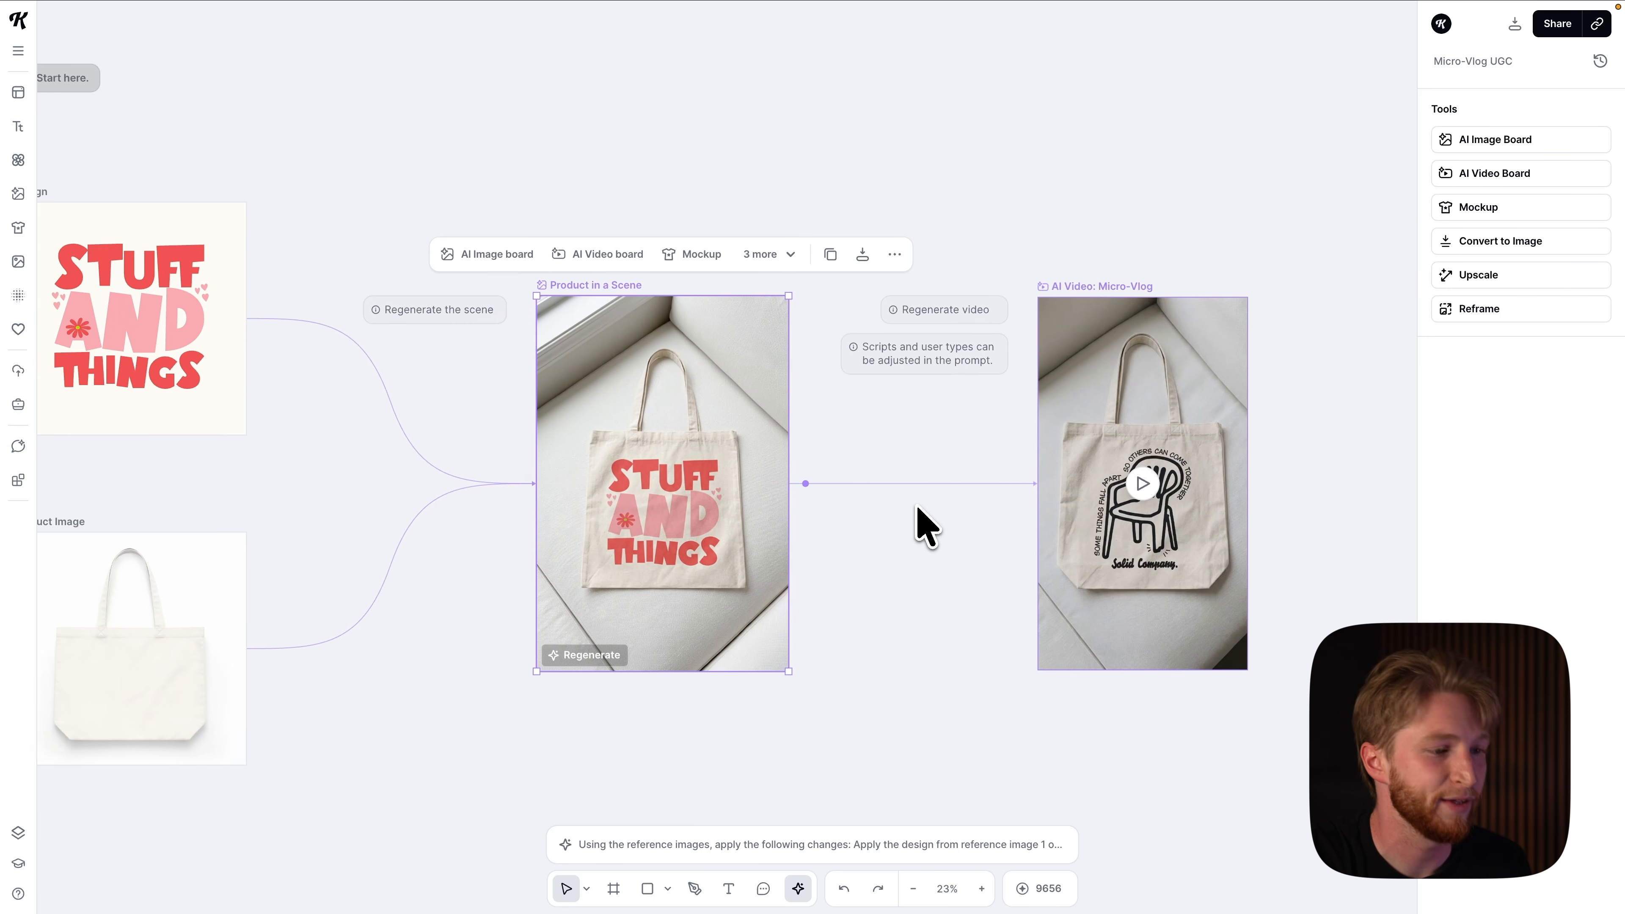
Step: Review the prompt of the Micro-Vlog video linked to the Product in a Scene board and regenerate that video
scroll(917, 526, "right", 3)
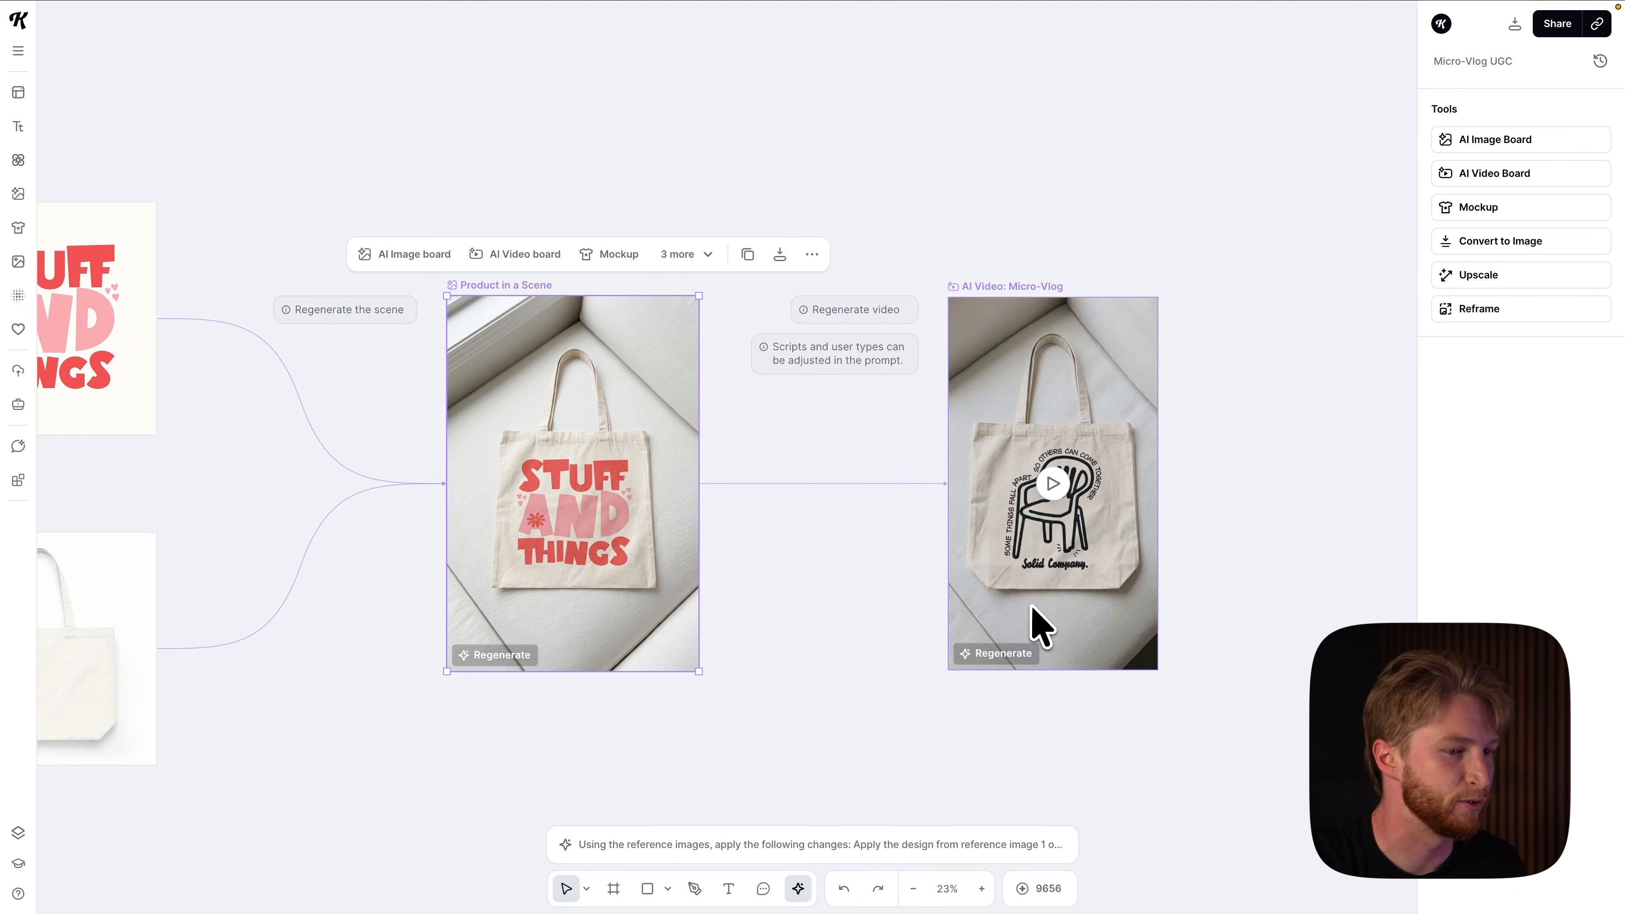
left_click(1047, 291)
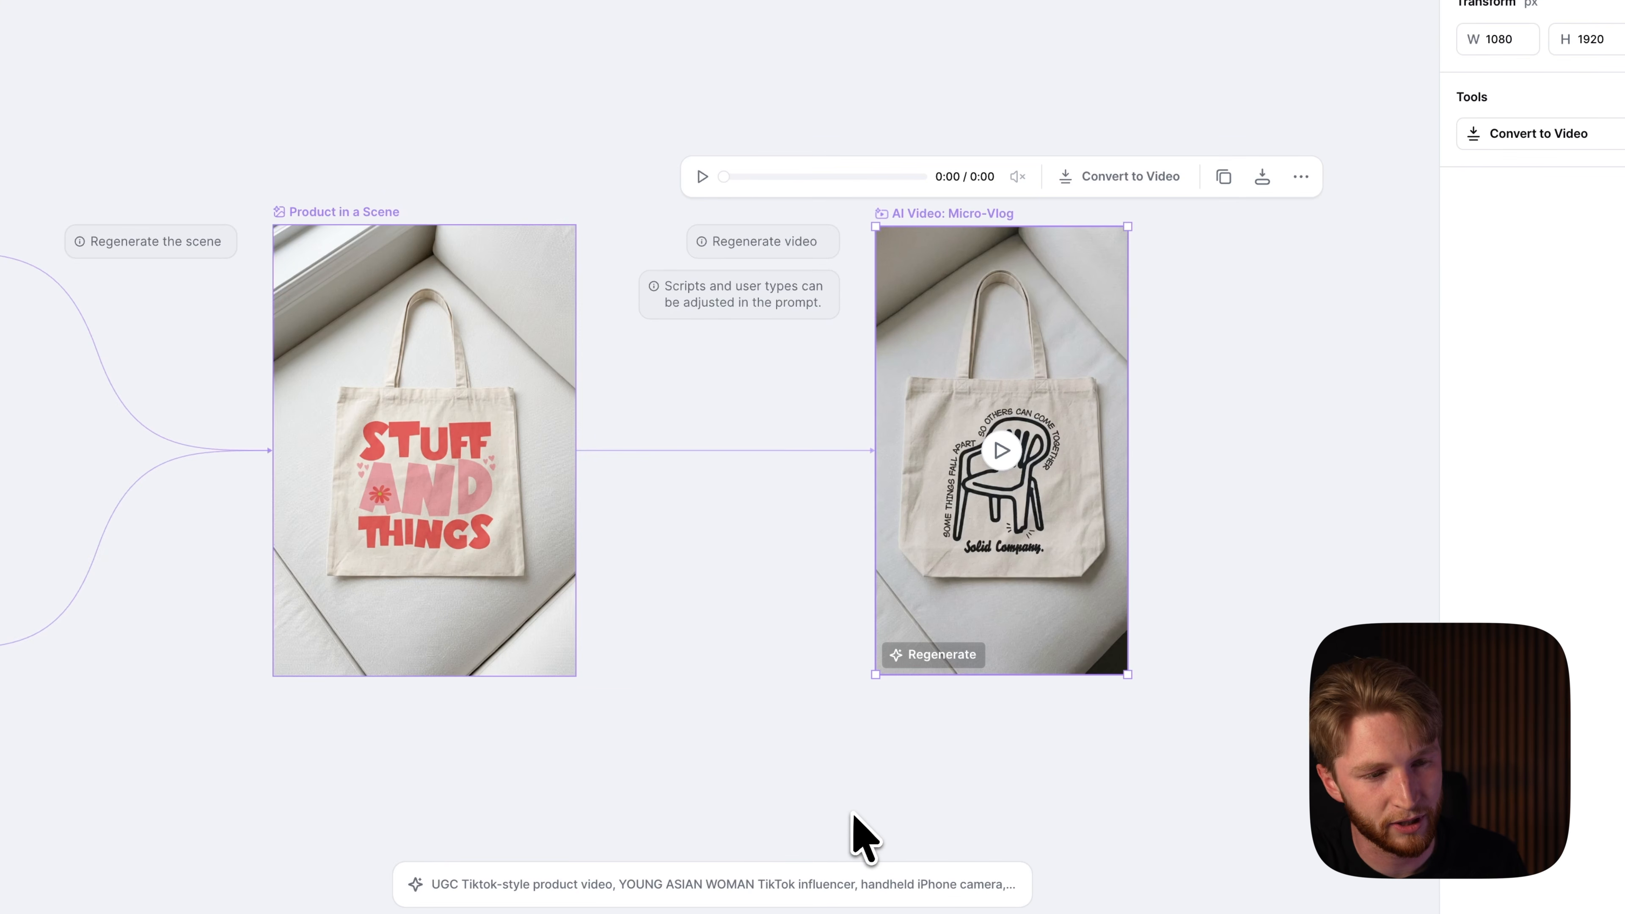
left_click(790, 877)
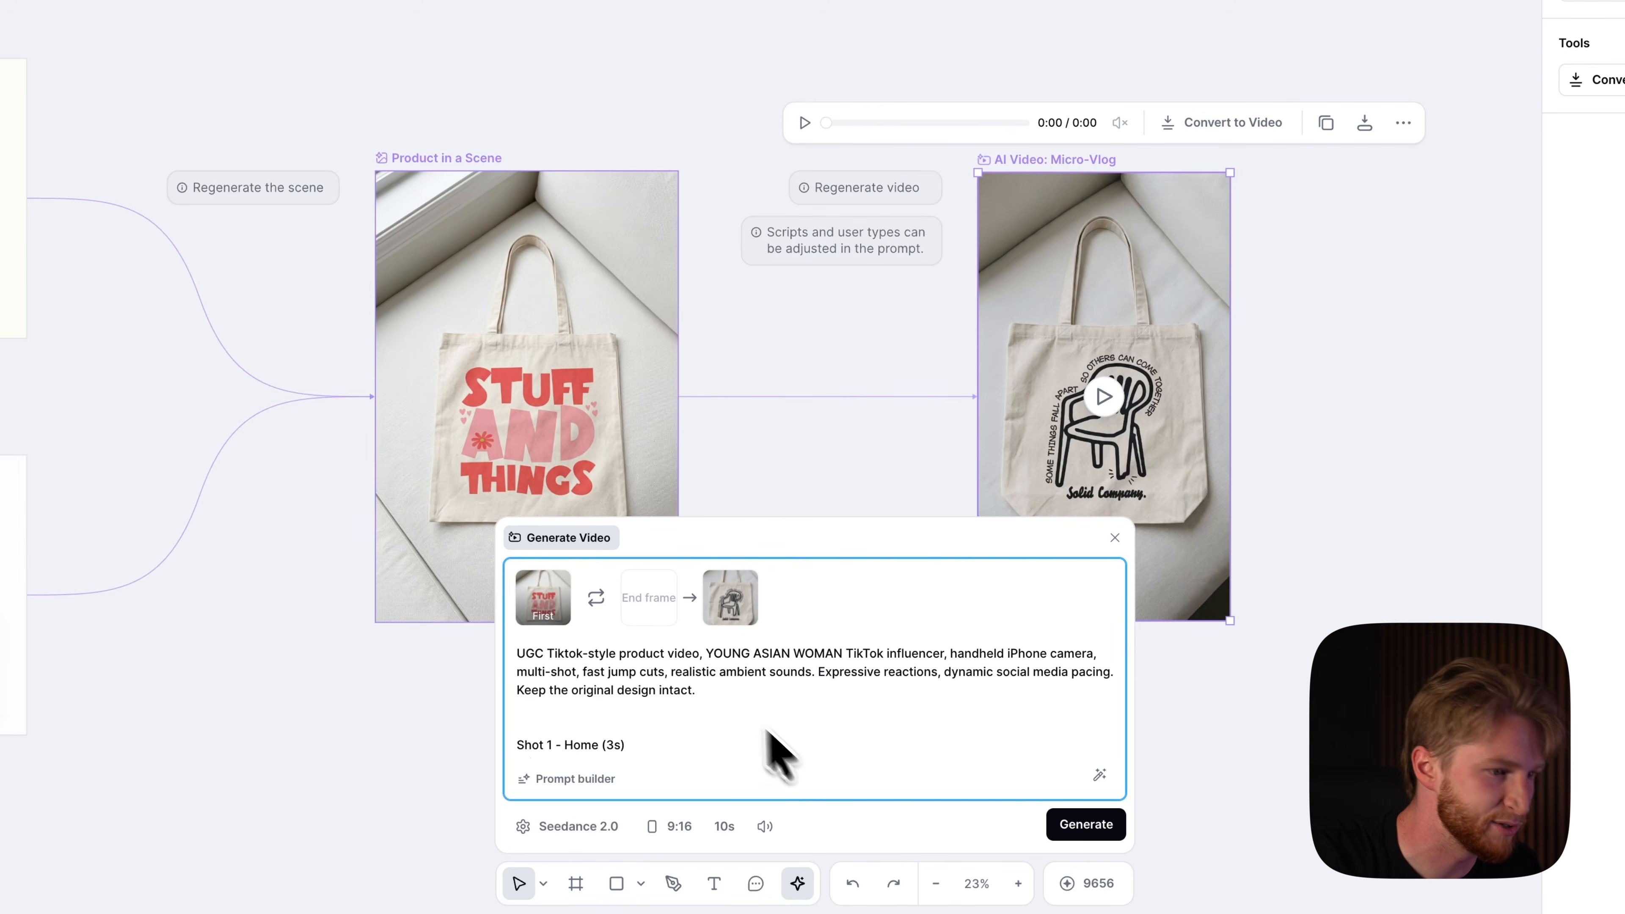
scroll(726, 704, "down", 5)
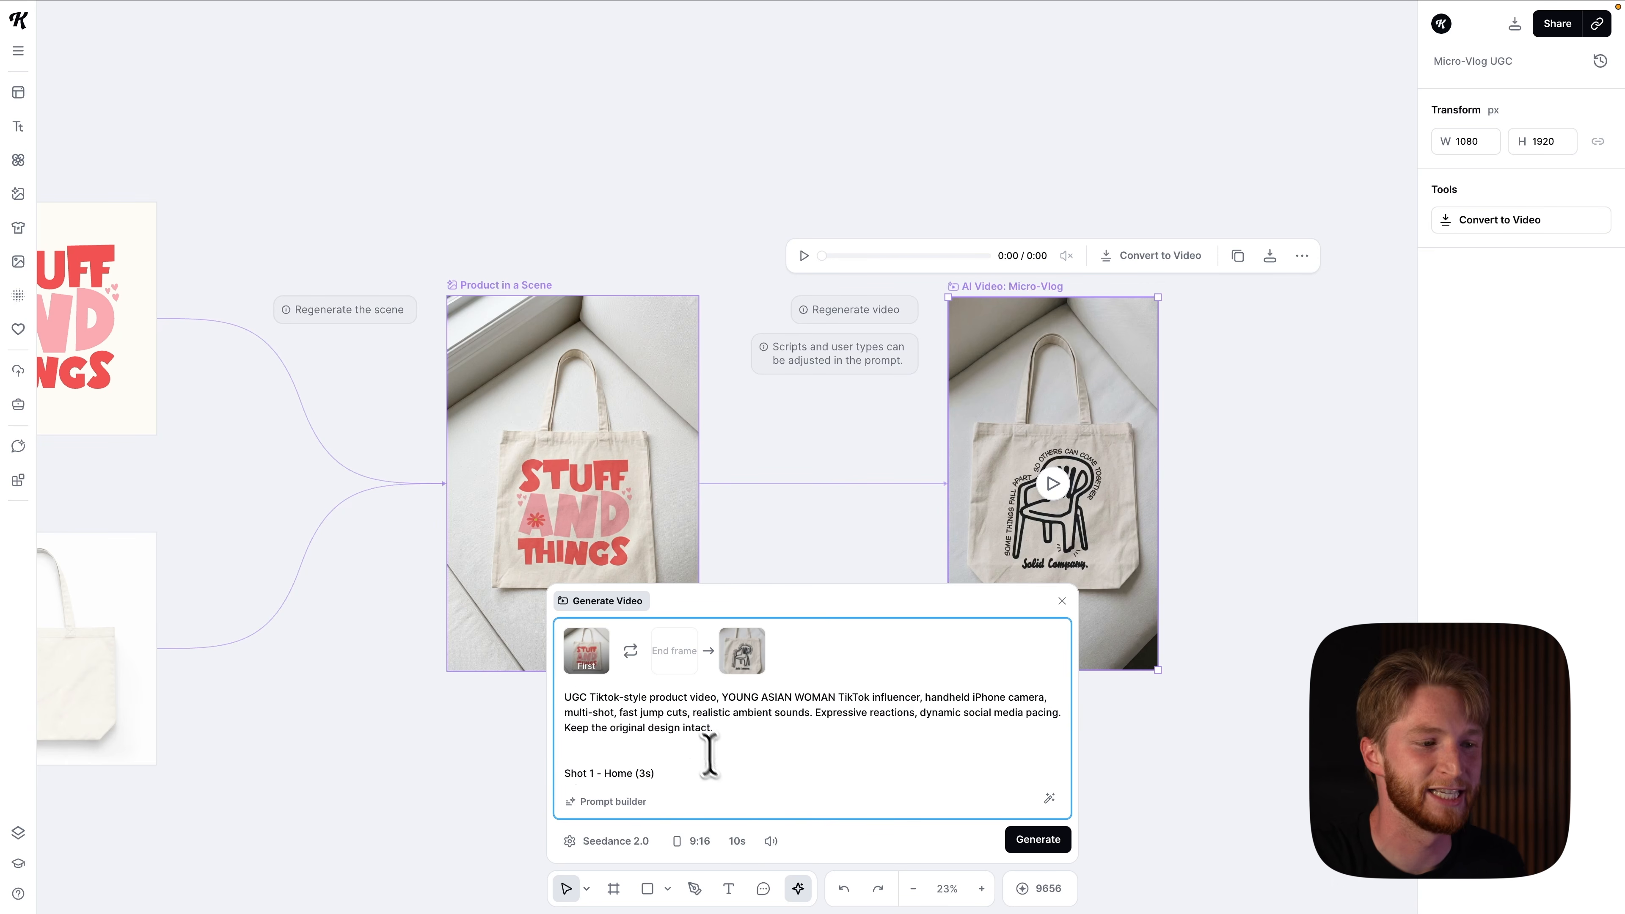
left_click_drag(633, 712, 882, 713)
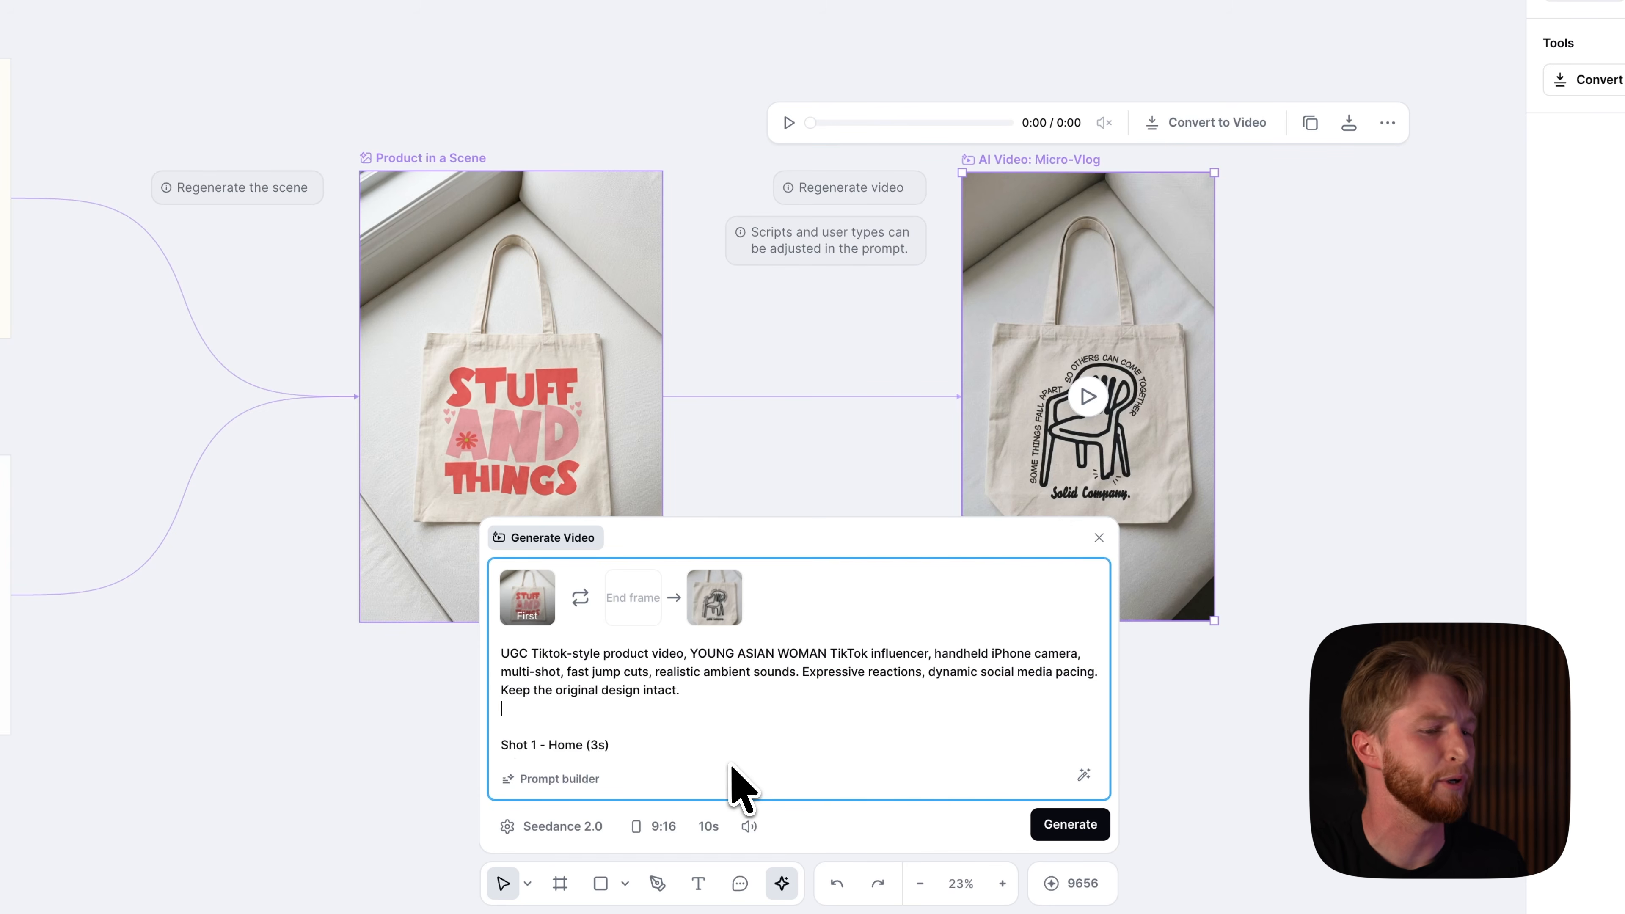
left_click(1097, 538)
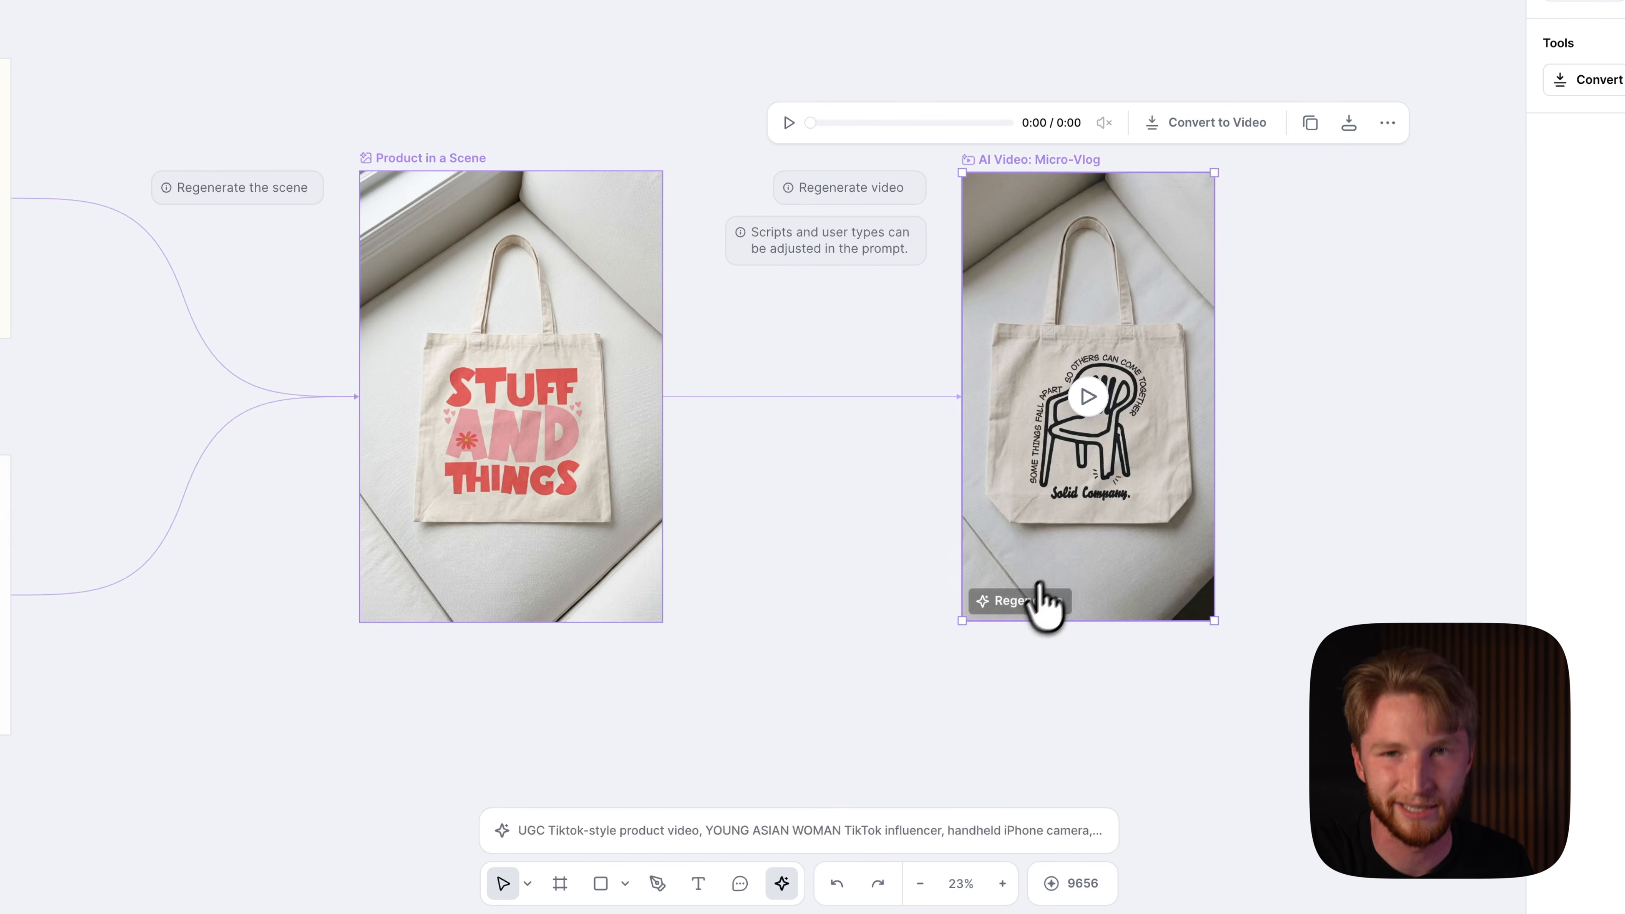
left_click(1023, 601)
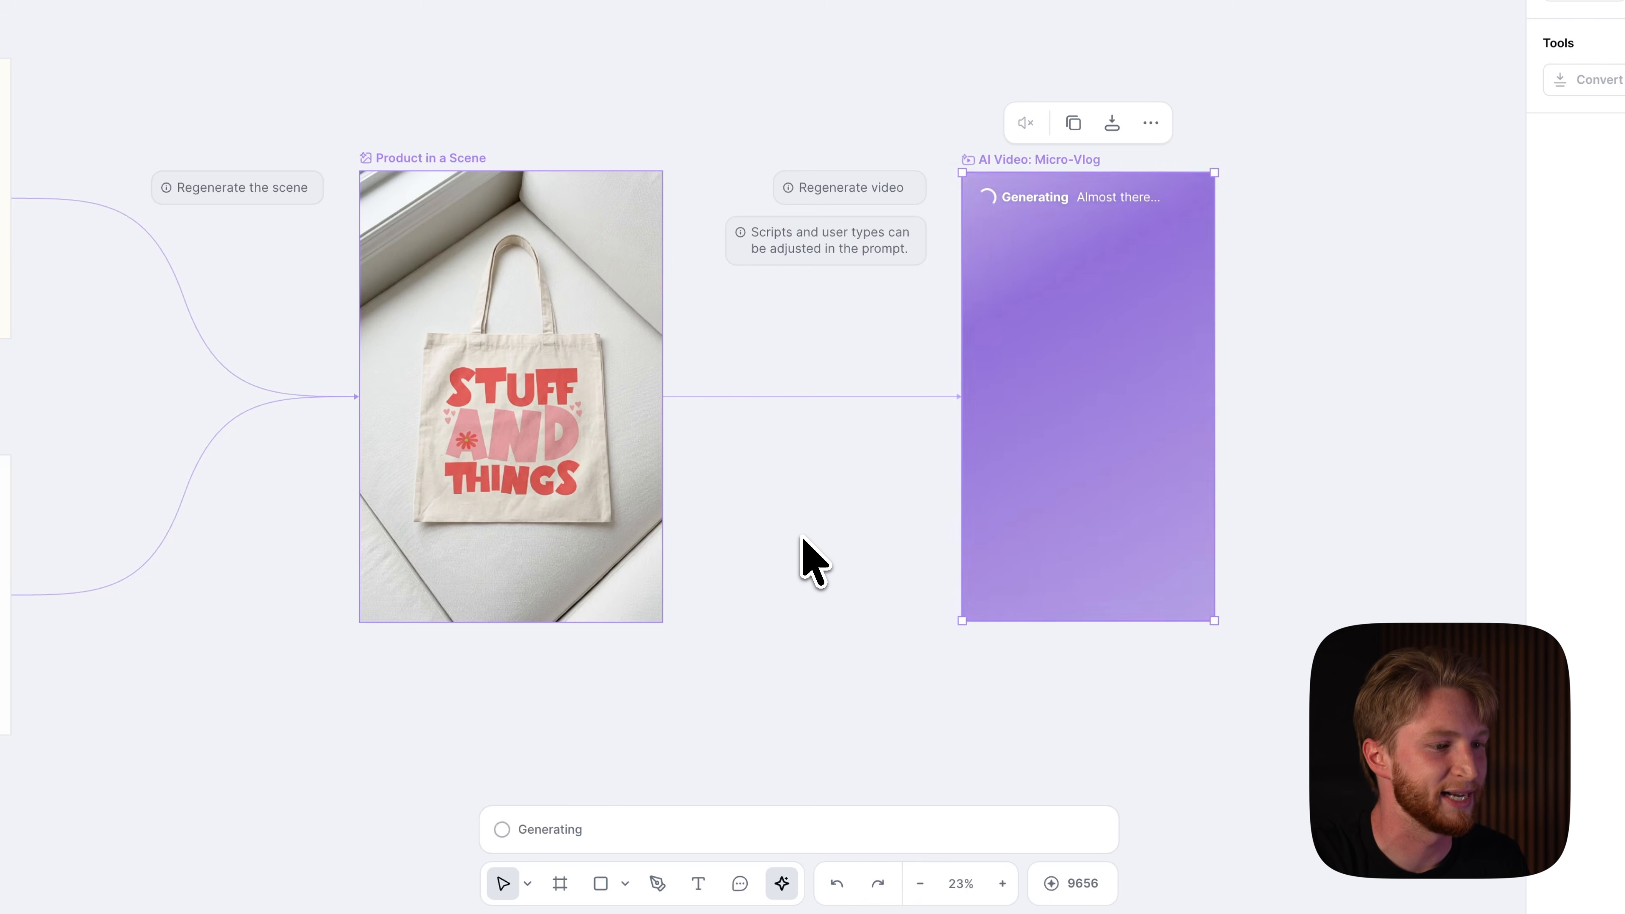
Step: Play the Micro-Vlog video linked to the Product board and download it
scroll(802, 539, "right", 10)
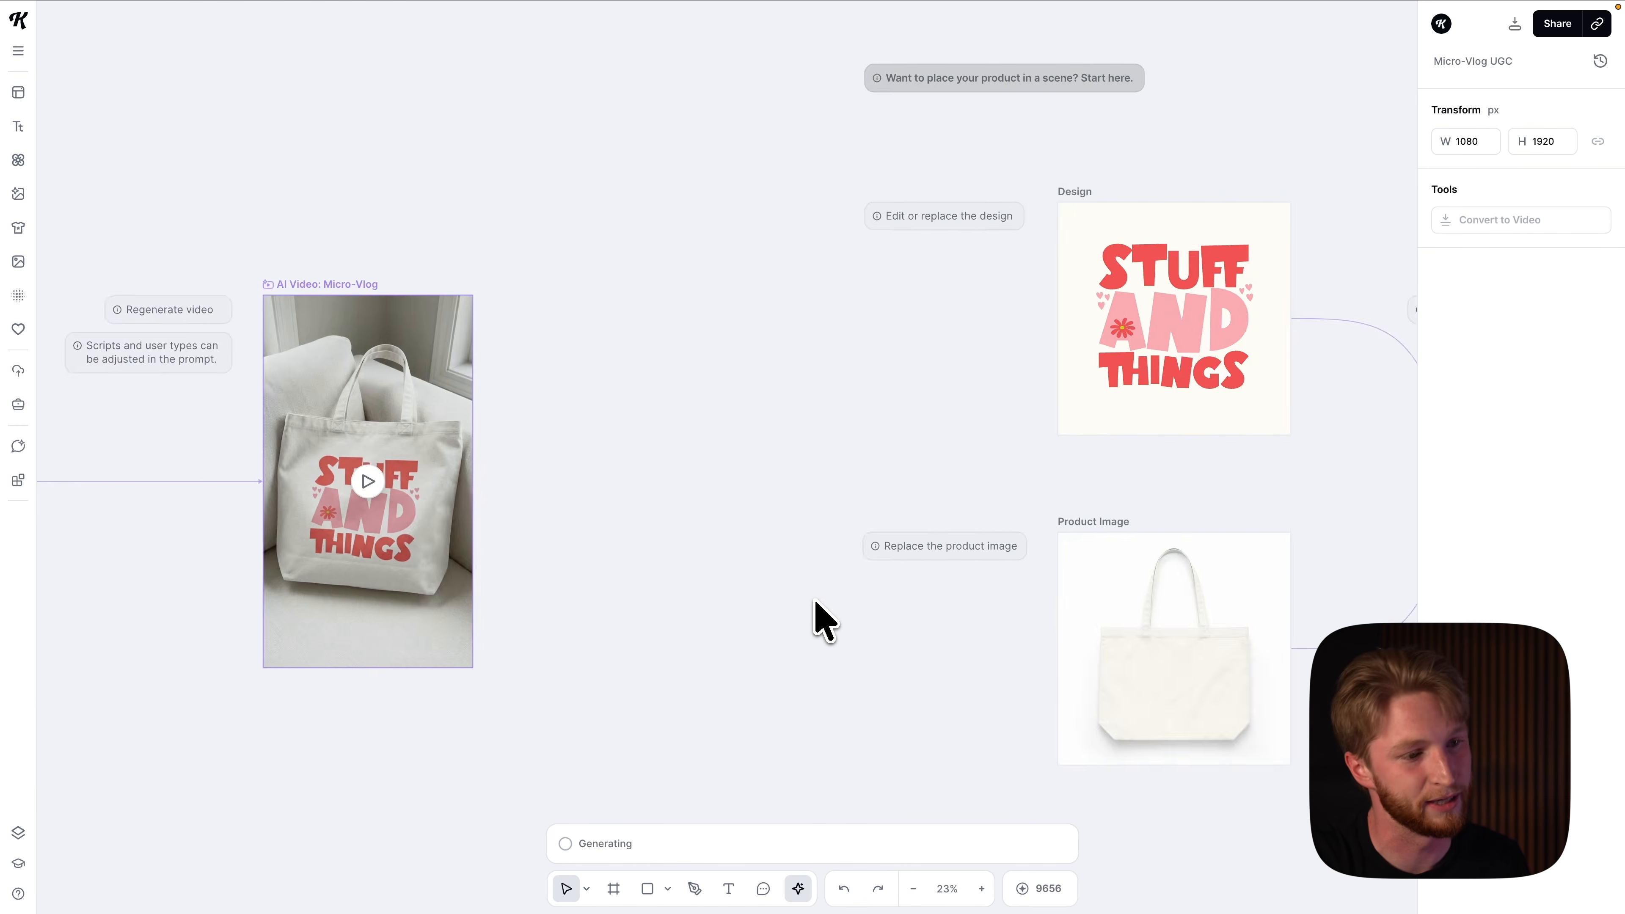
scroll(816, 603, "left", 10)
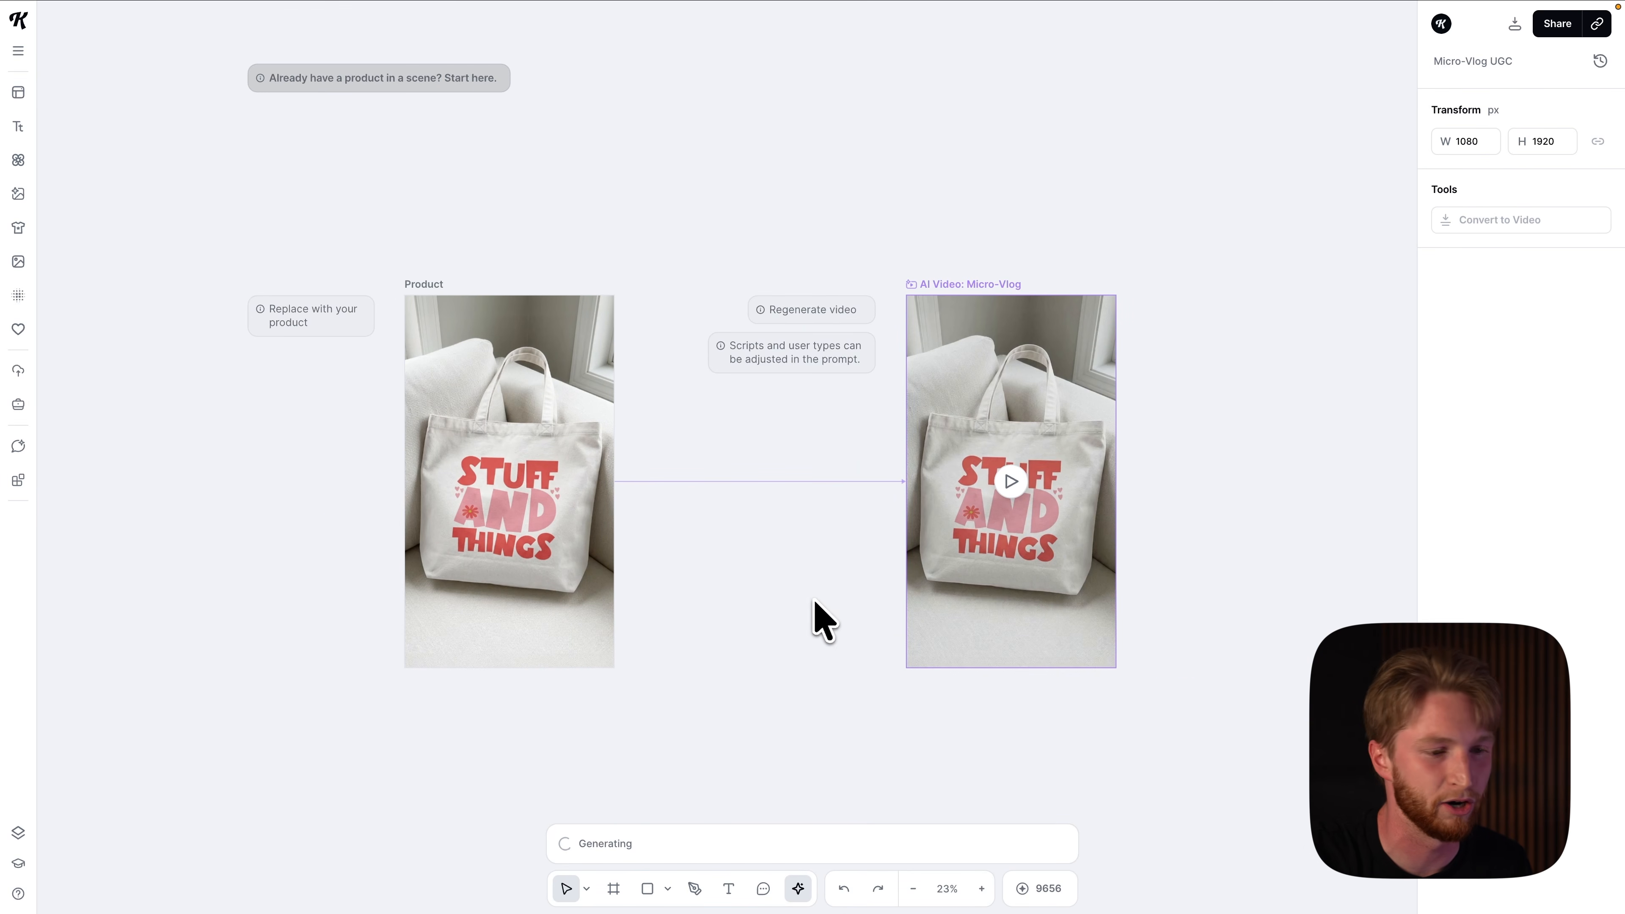
left_click(1010, 483)
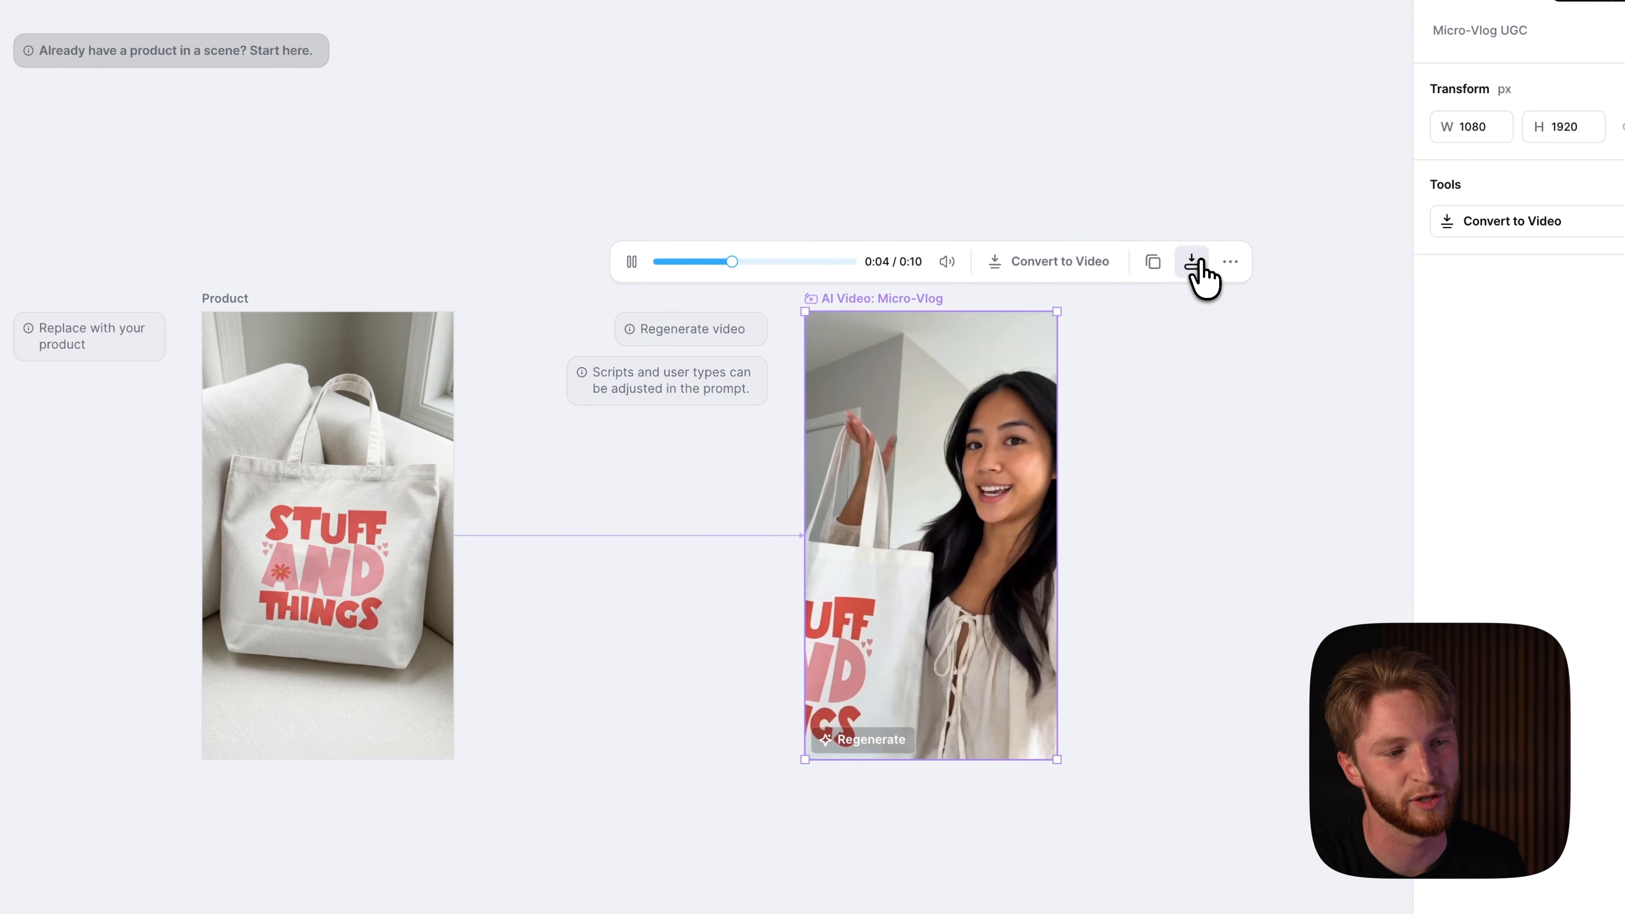
left_click(1190, 262)
left_click(1194, 472)
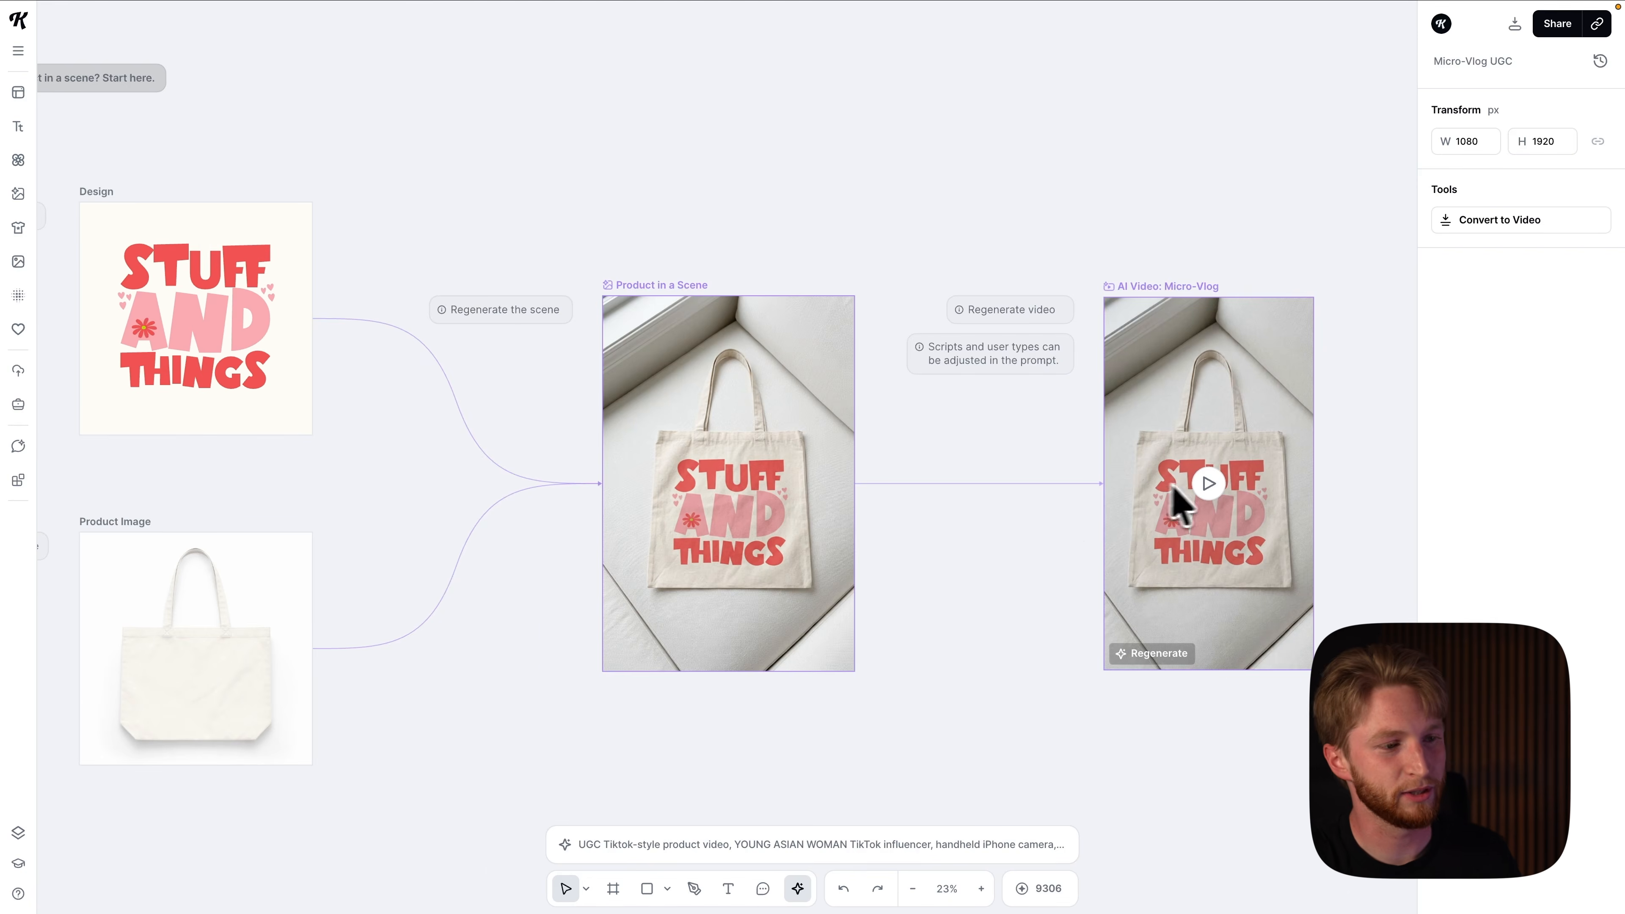
Step: Play the Micro-Vlog video made from the Product in a Scene image
left_click(1206, 486)
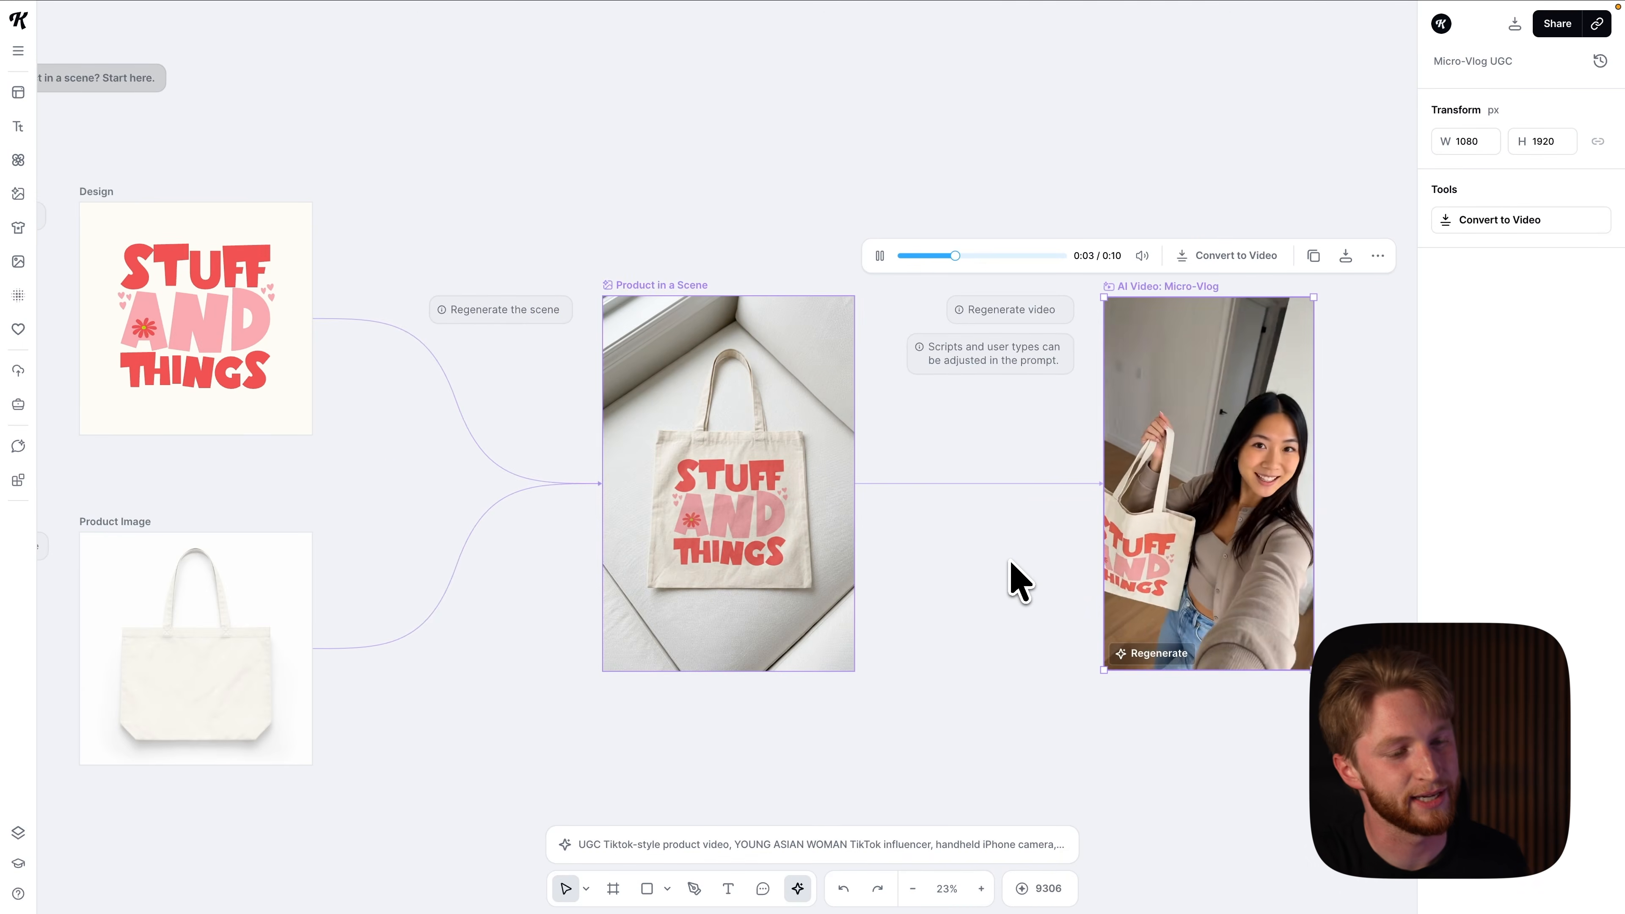
scroll(1011, 562, "right", 1)
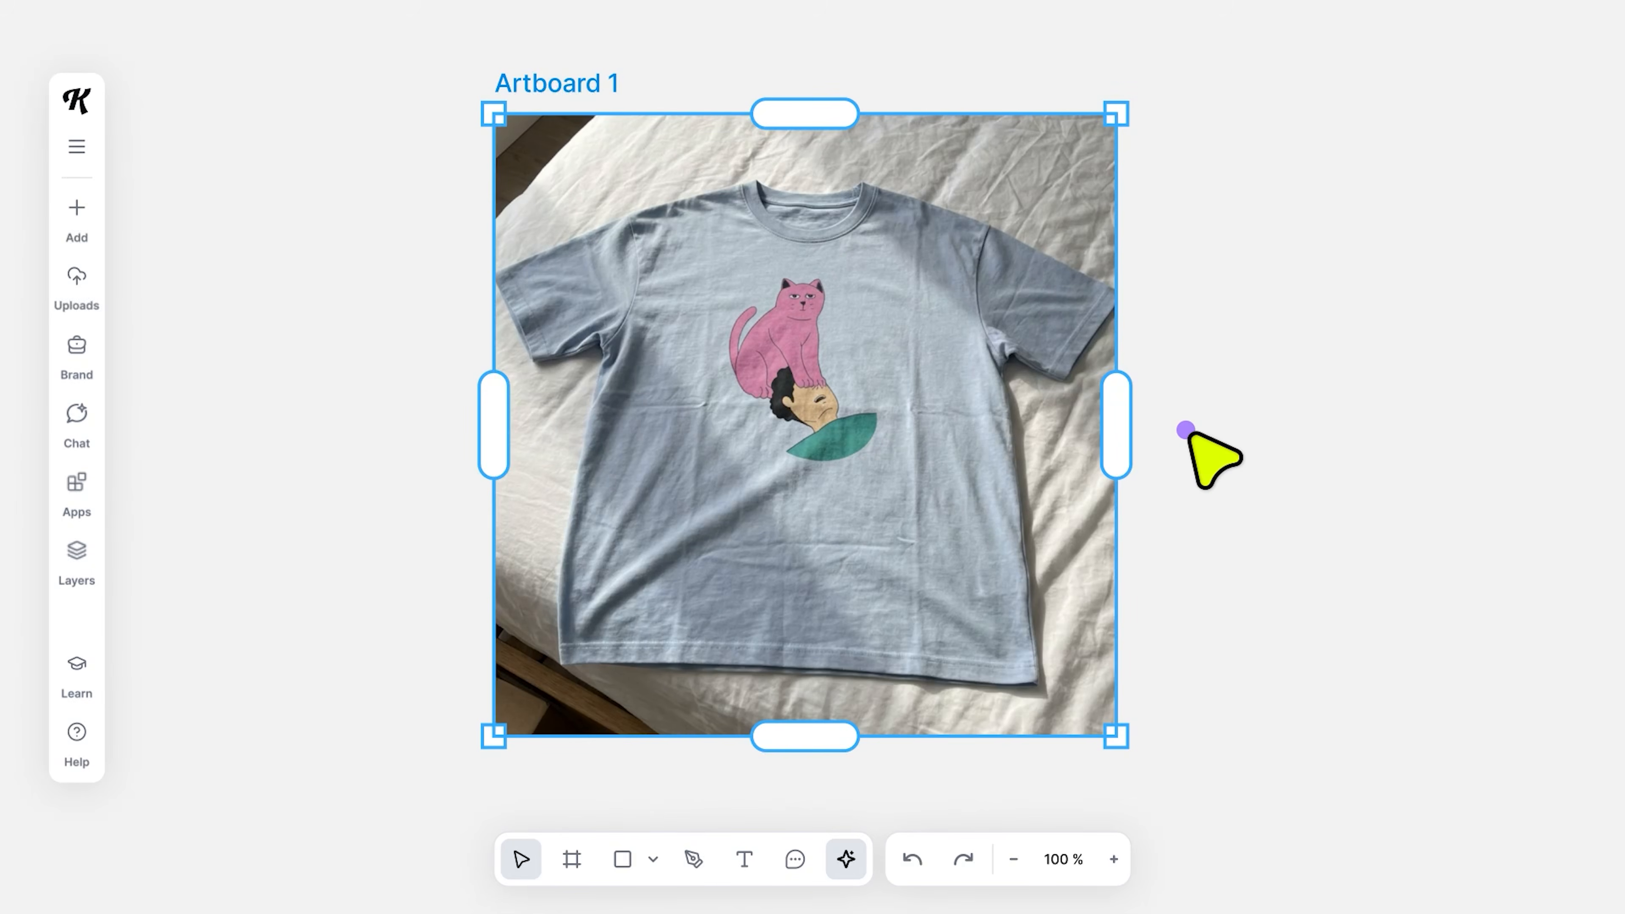
Step: Add an AI Video Board linked to the T-shirt artboard and open its model and aspect ratio options
left_click(1187, 433)
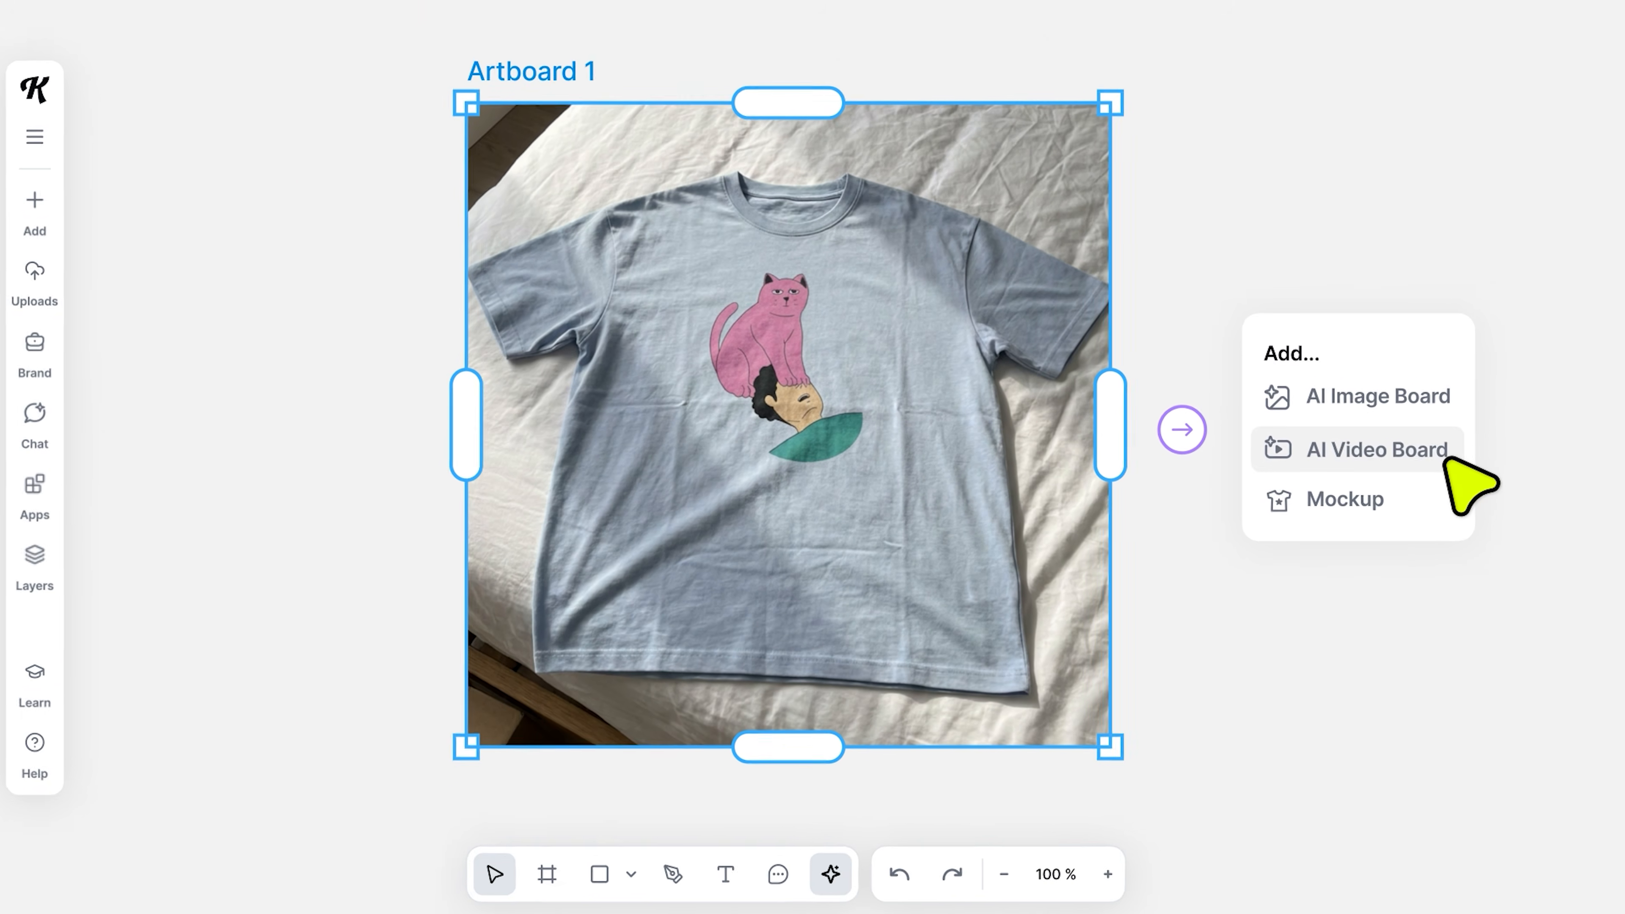
left_click(1397, 456)
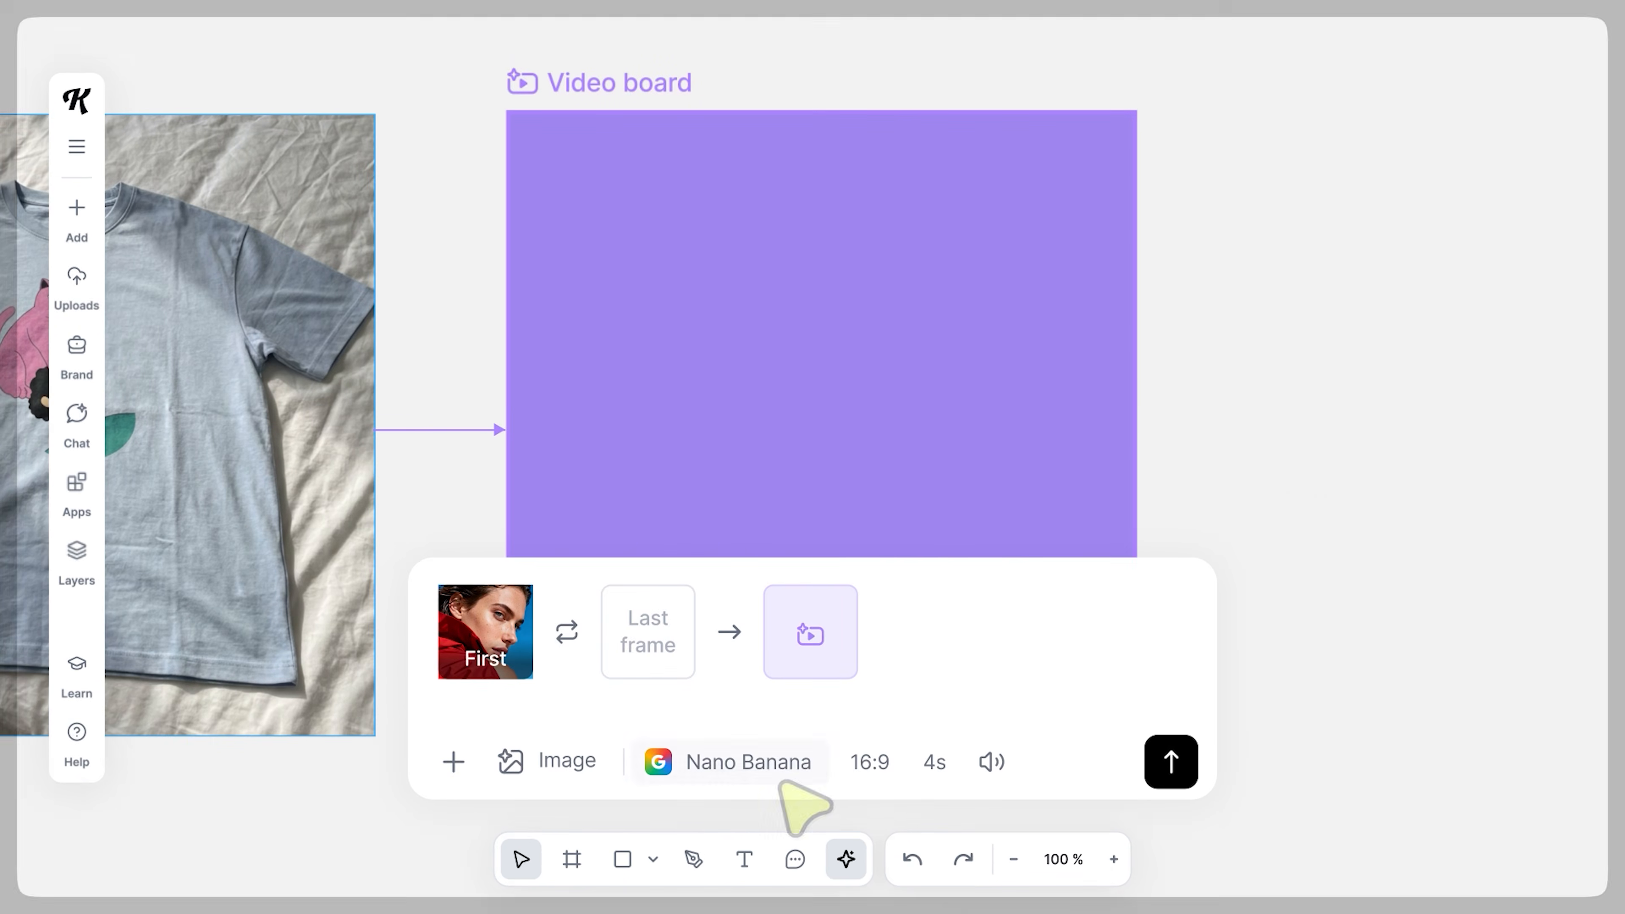
left_click(788, 775)
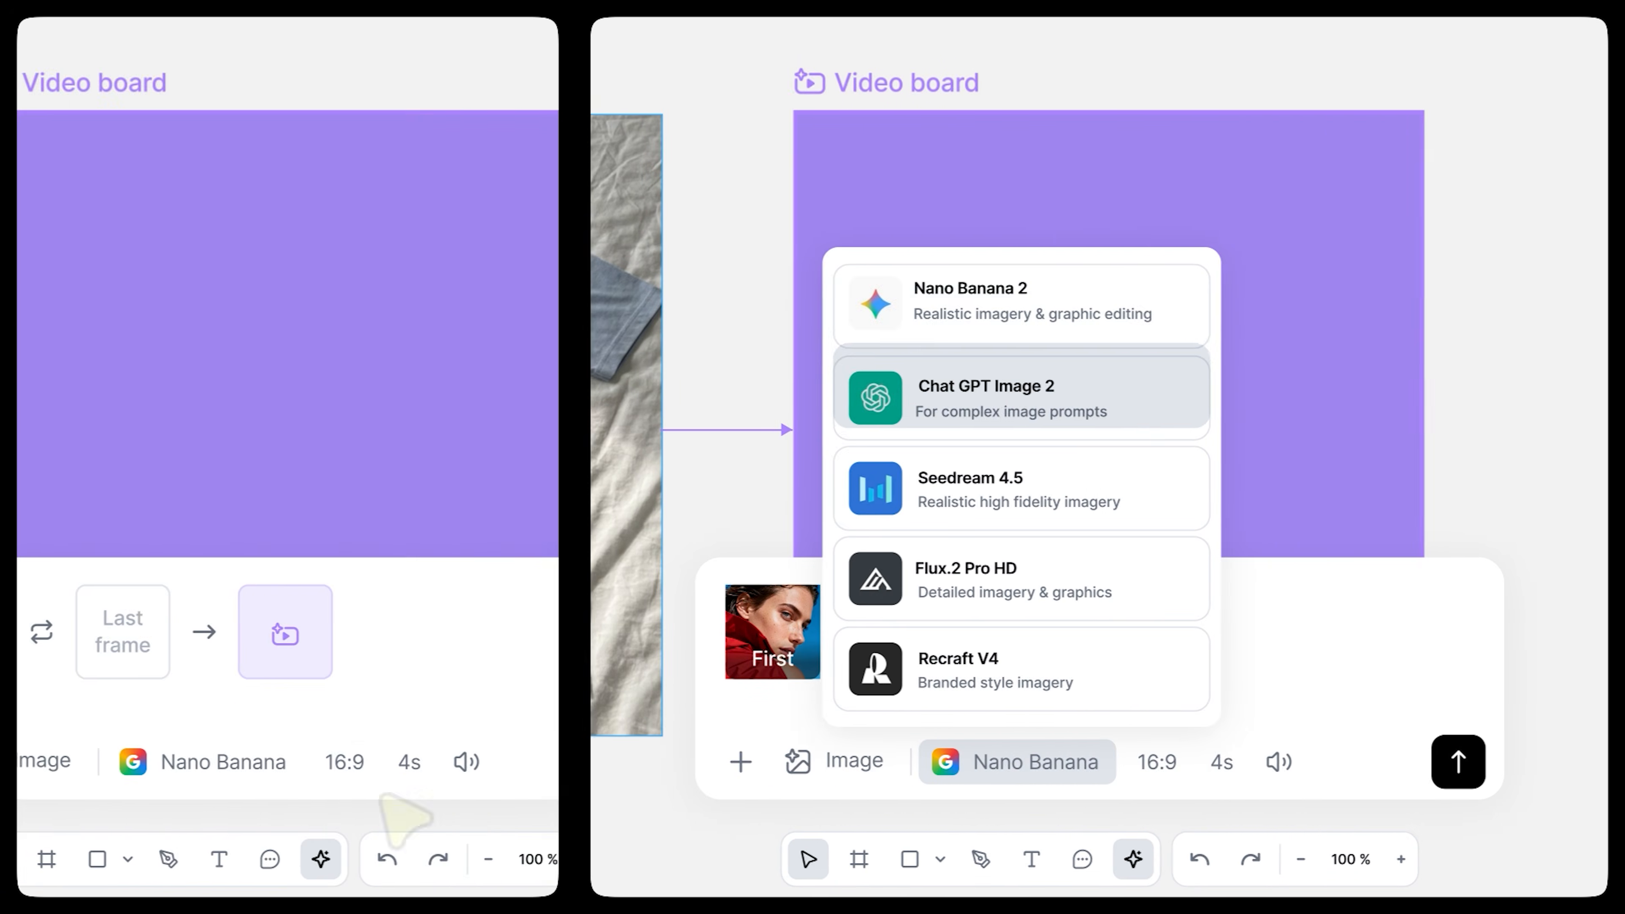
left_click(463, 771)
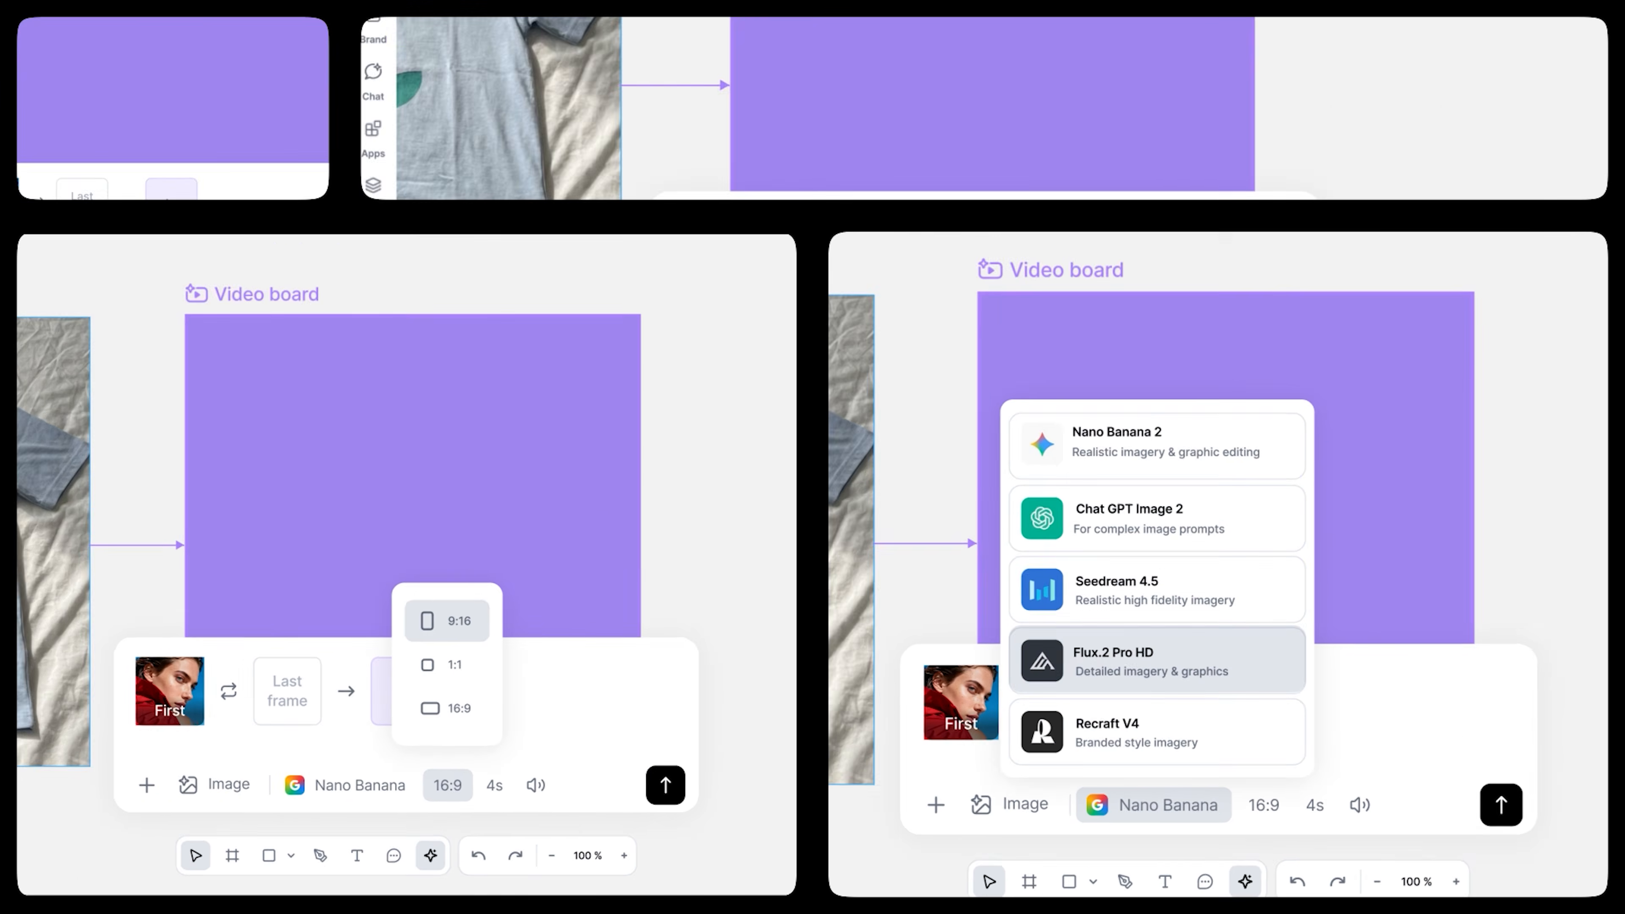